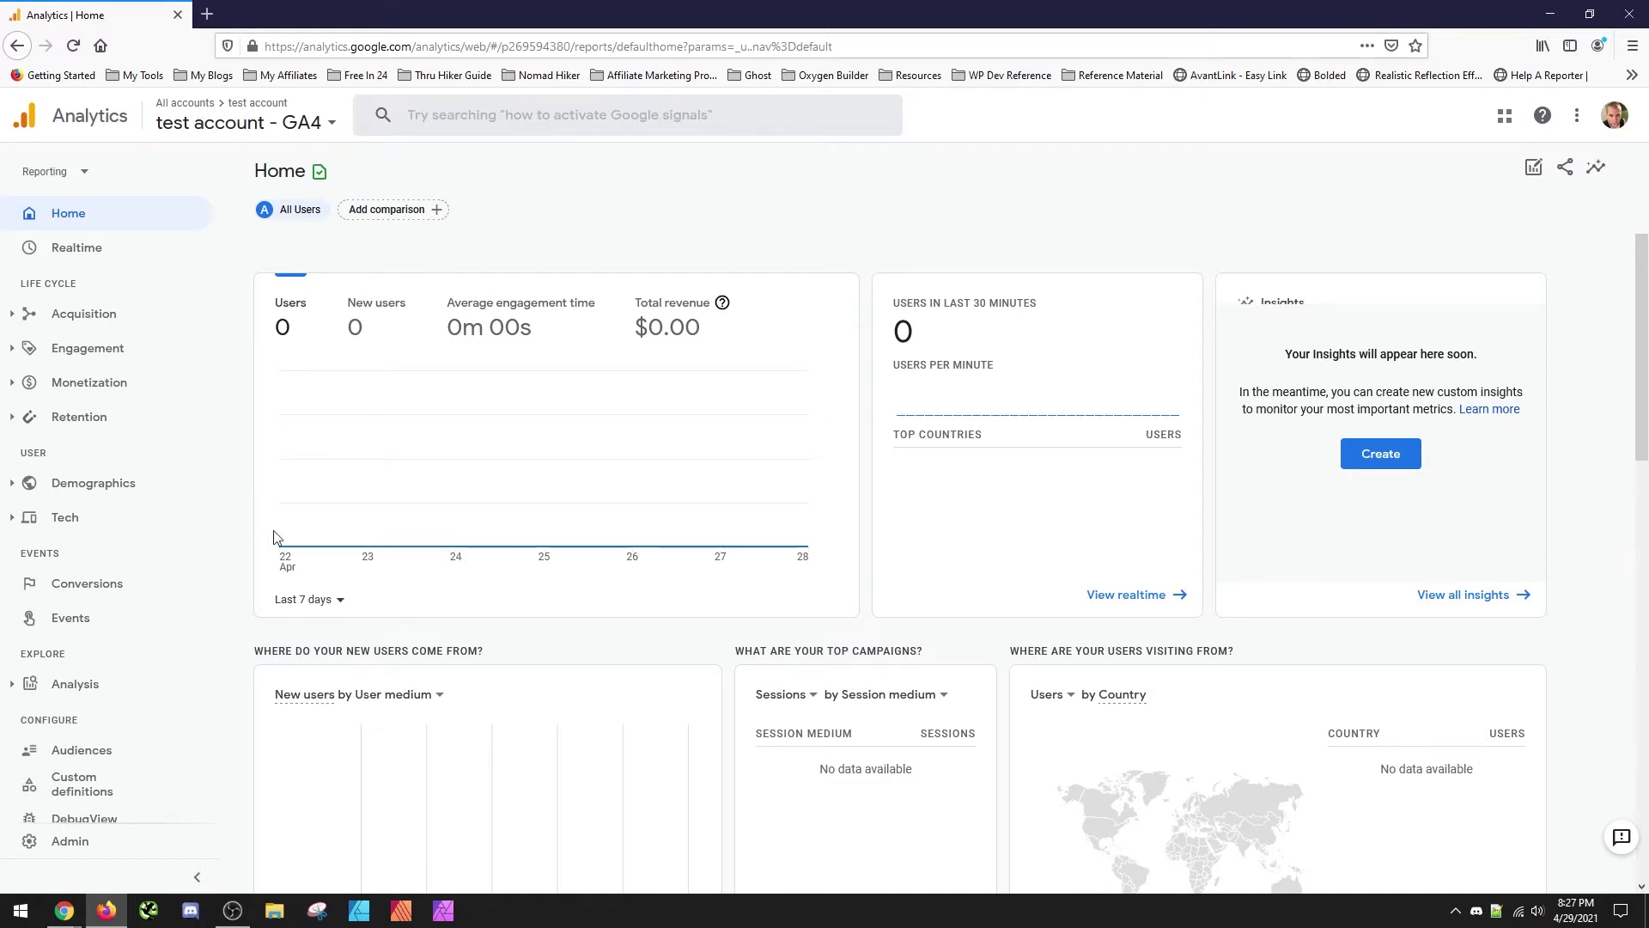
Start a new Analytics account named "My Test Account" and continue to property setup with the default data sharing settings
mouse_move(293, 503)
click(111, 845)
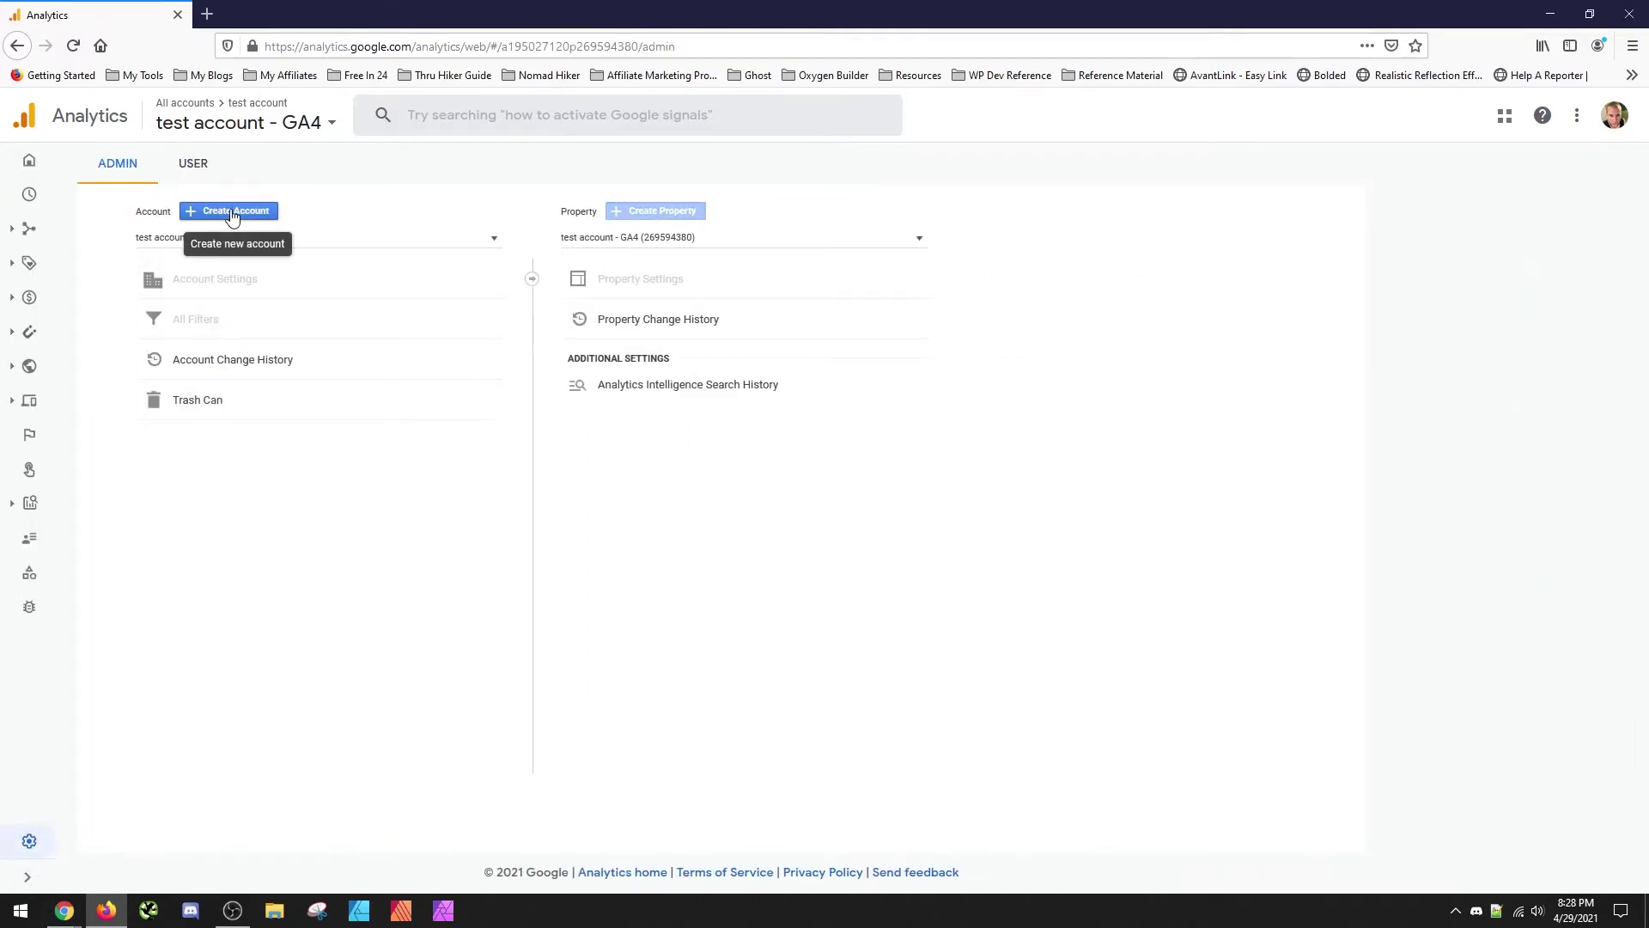
click(232, 214)
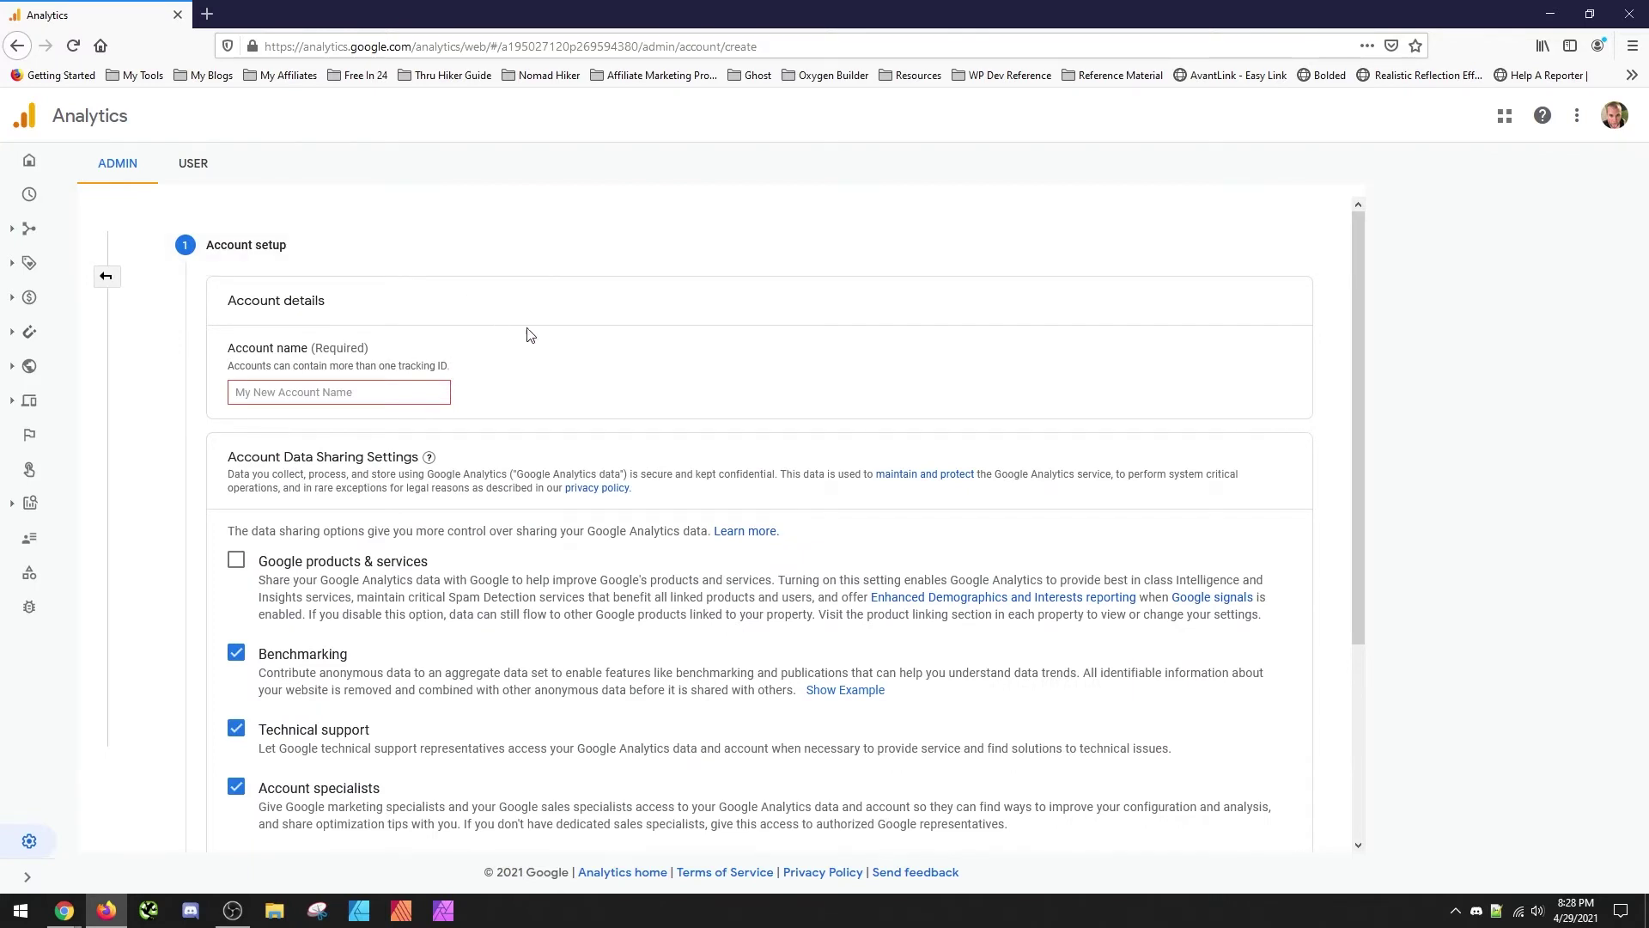
click(403, 392)
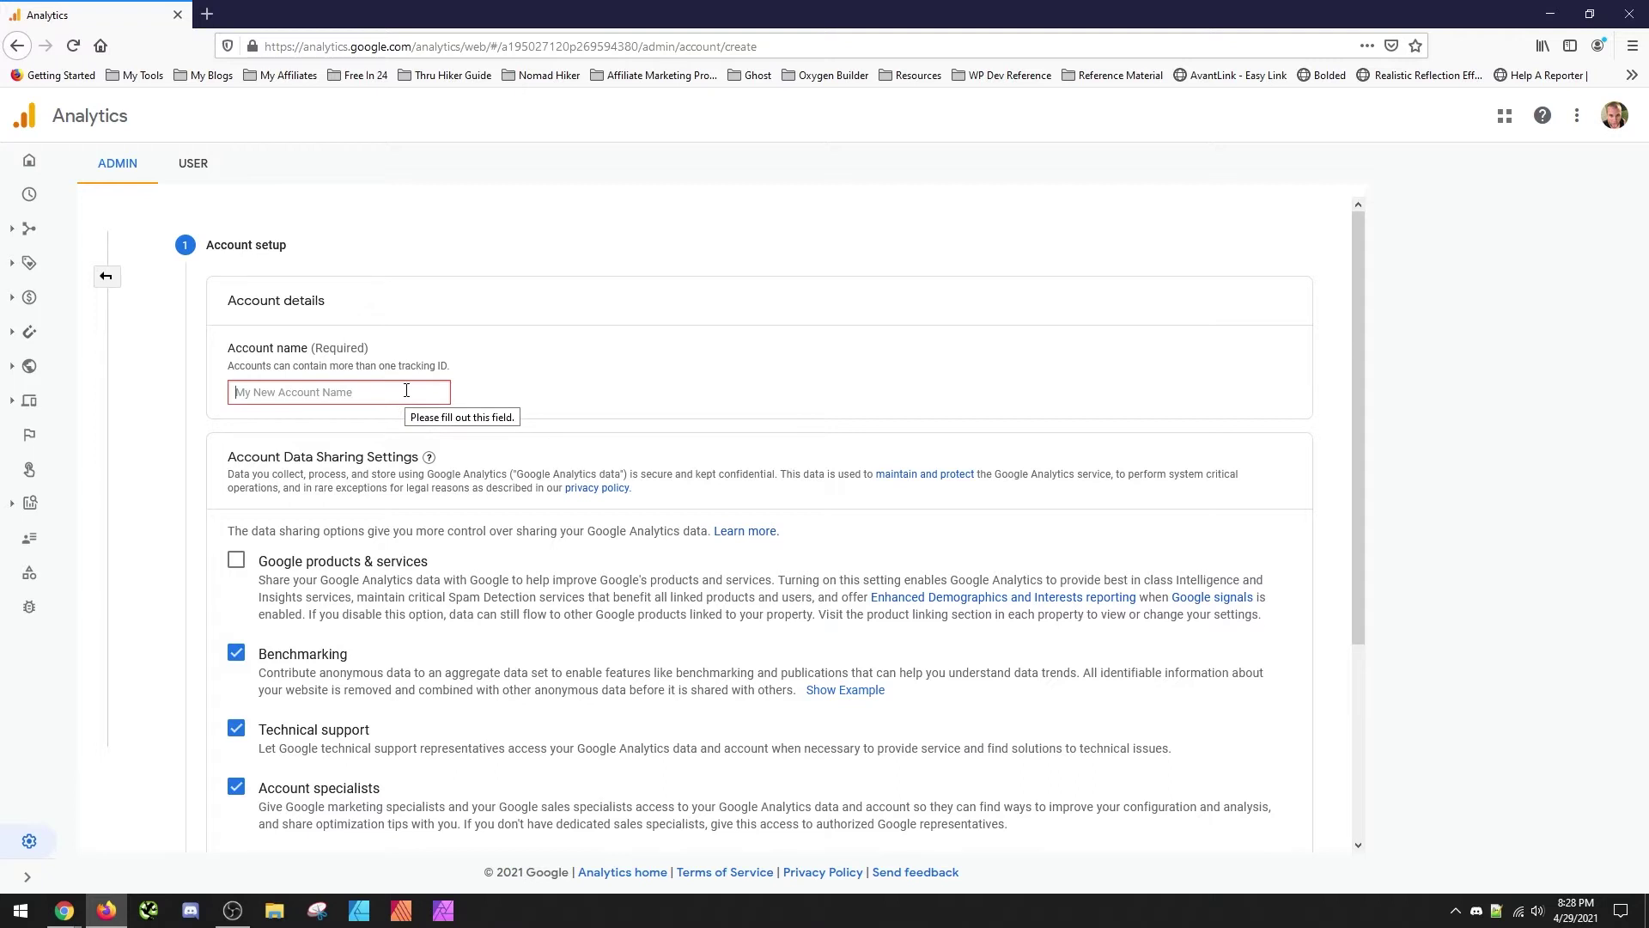
text(My Test A)
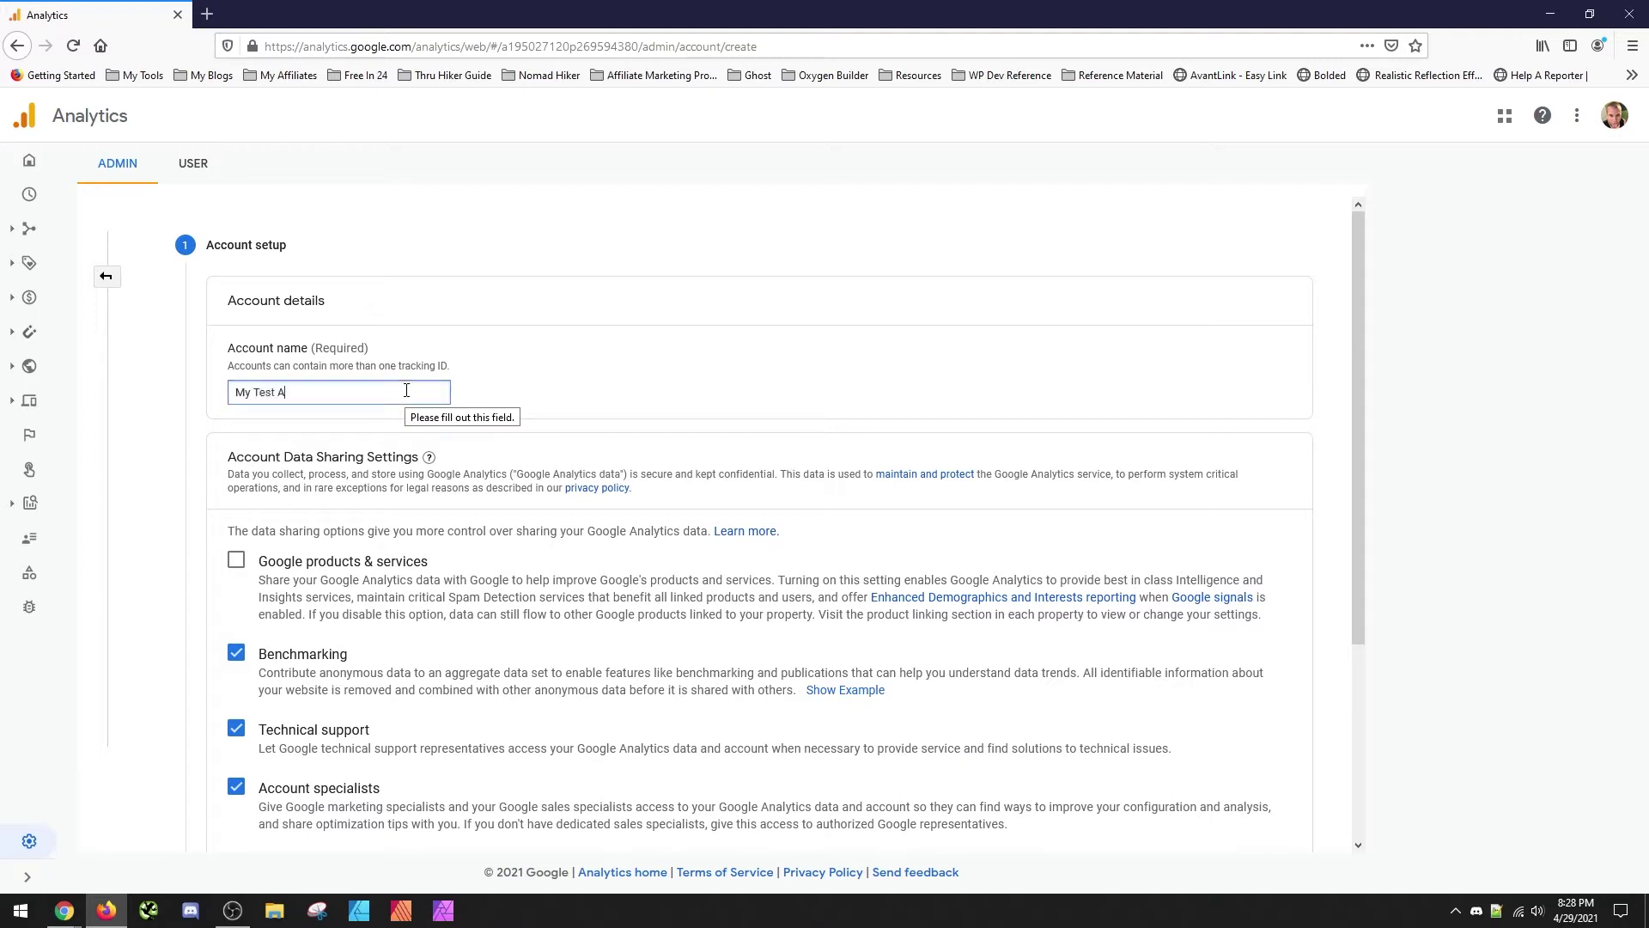
text(ccount)
key(ctrl+a)
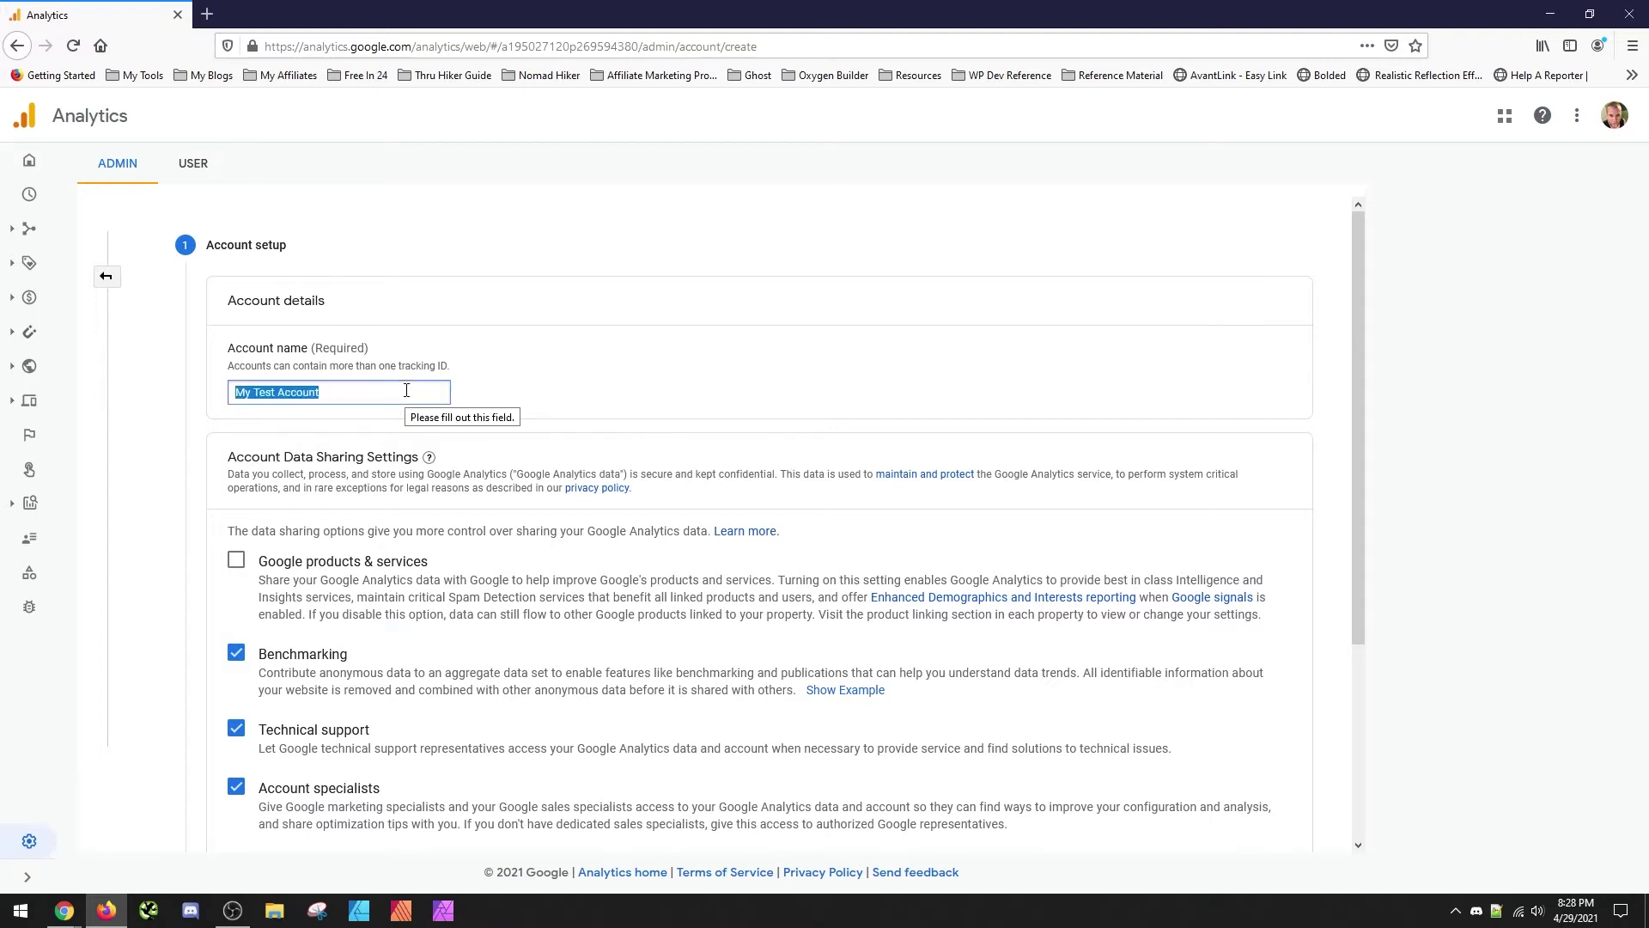
click(592, 333)
mouse_move(416, 454)
scroll(417, 454, down, 2)
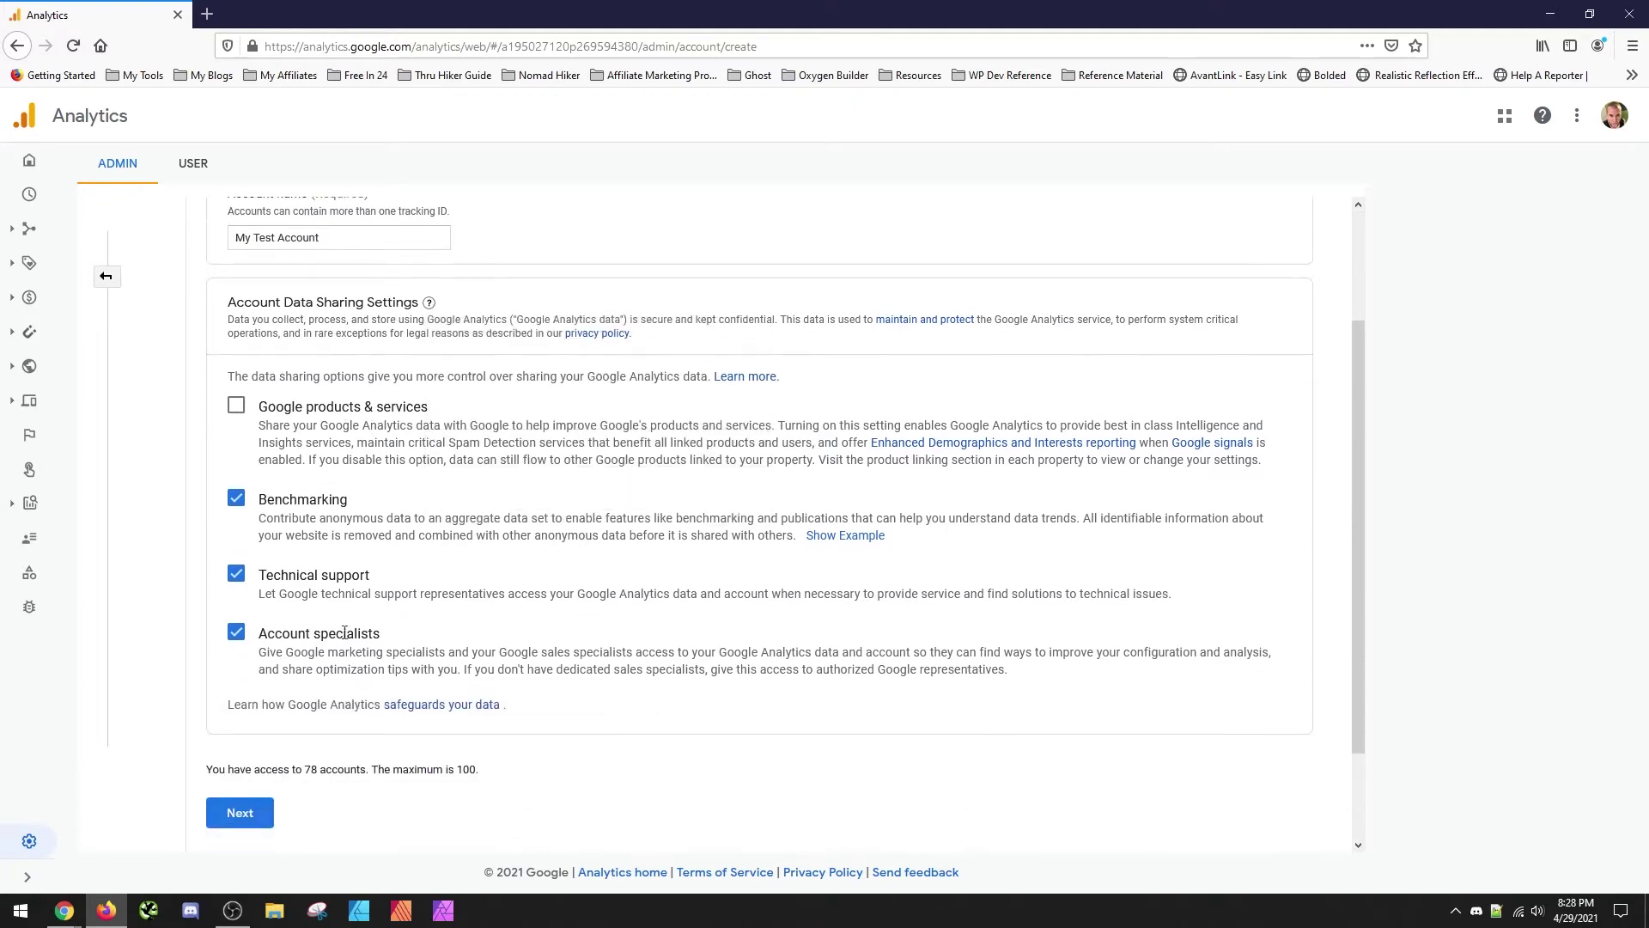
click(245, 811)
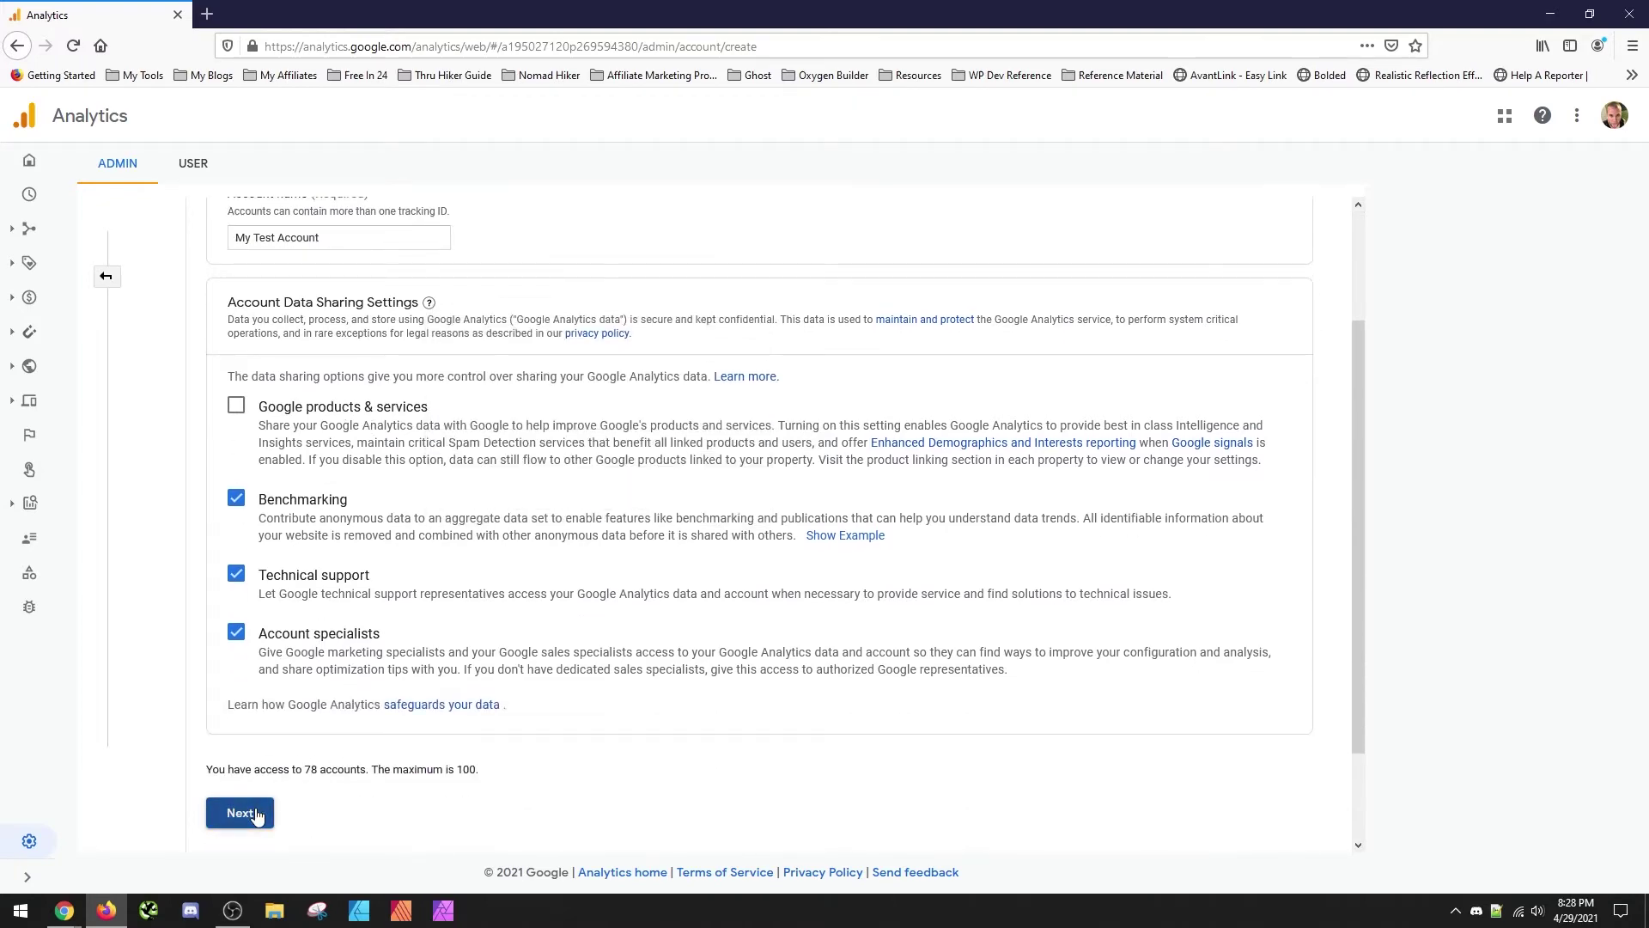
Name the property "My Test Account" and set its reporting time zone to (GMT-05:00) Chicago Time
click(302, 497)
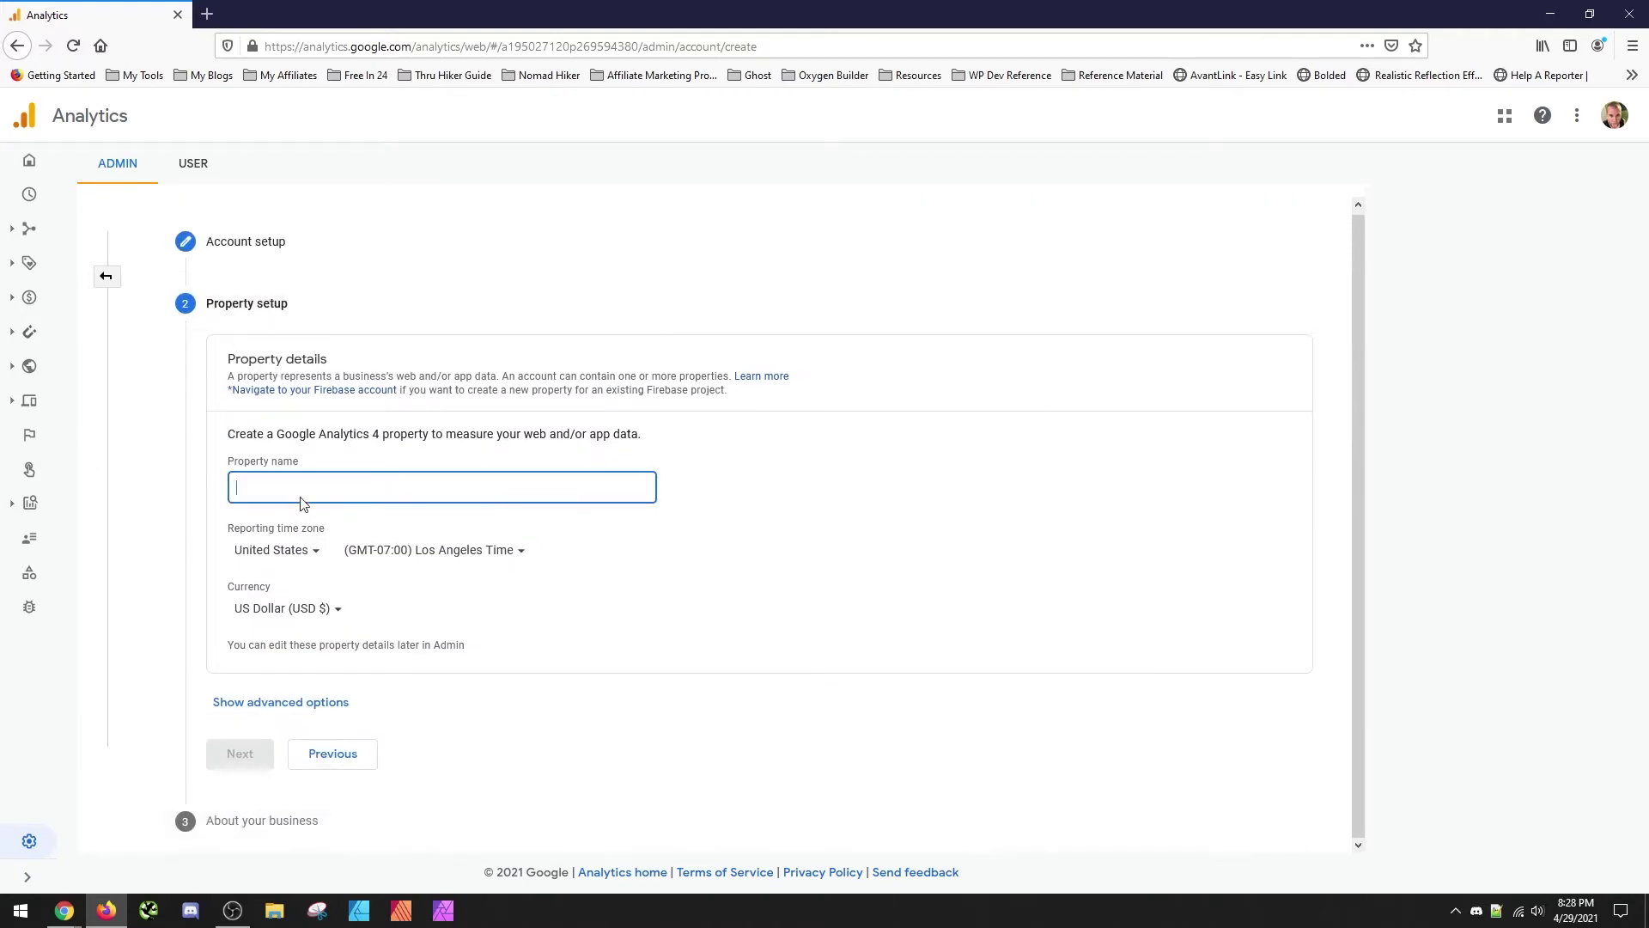
text(My Test Account)
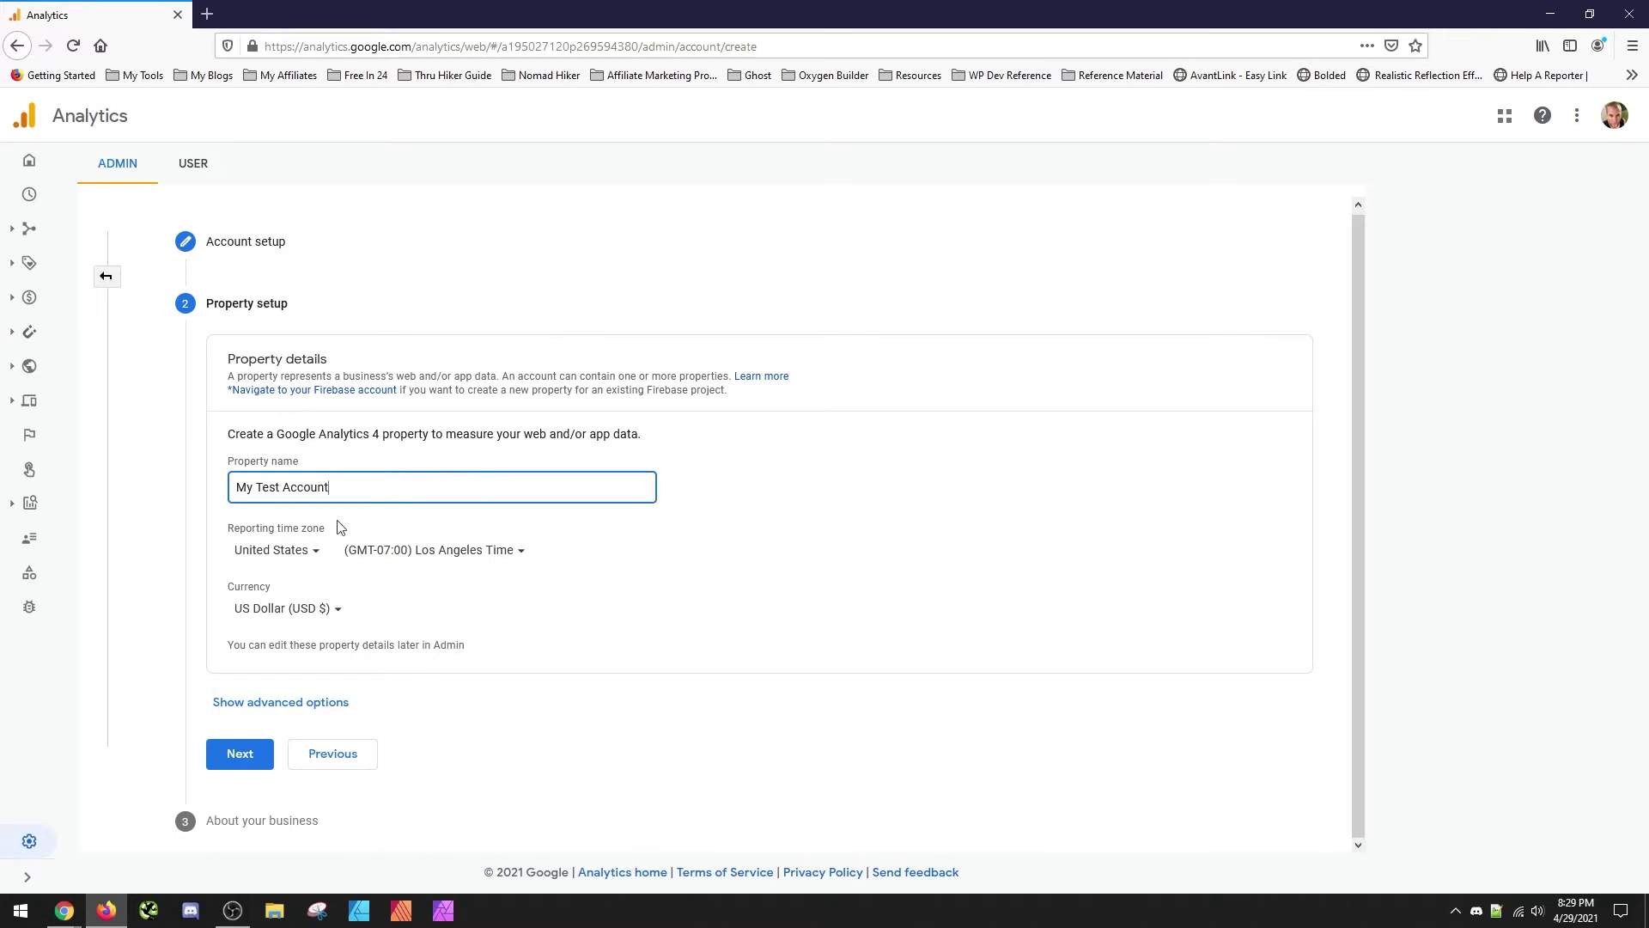
click(434, 550)
click(442, 528)
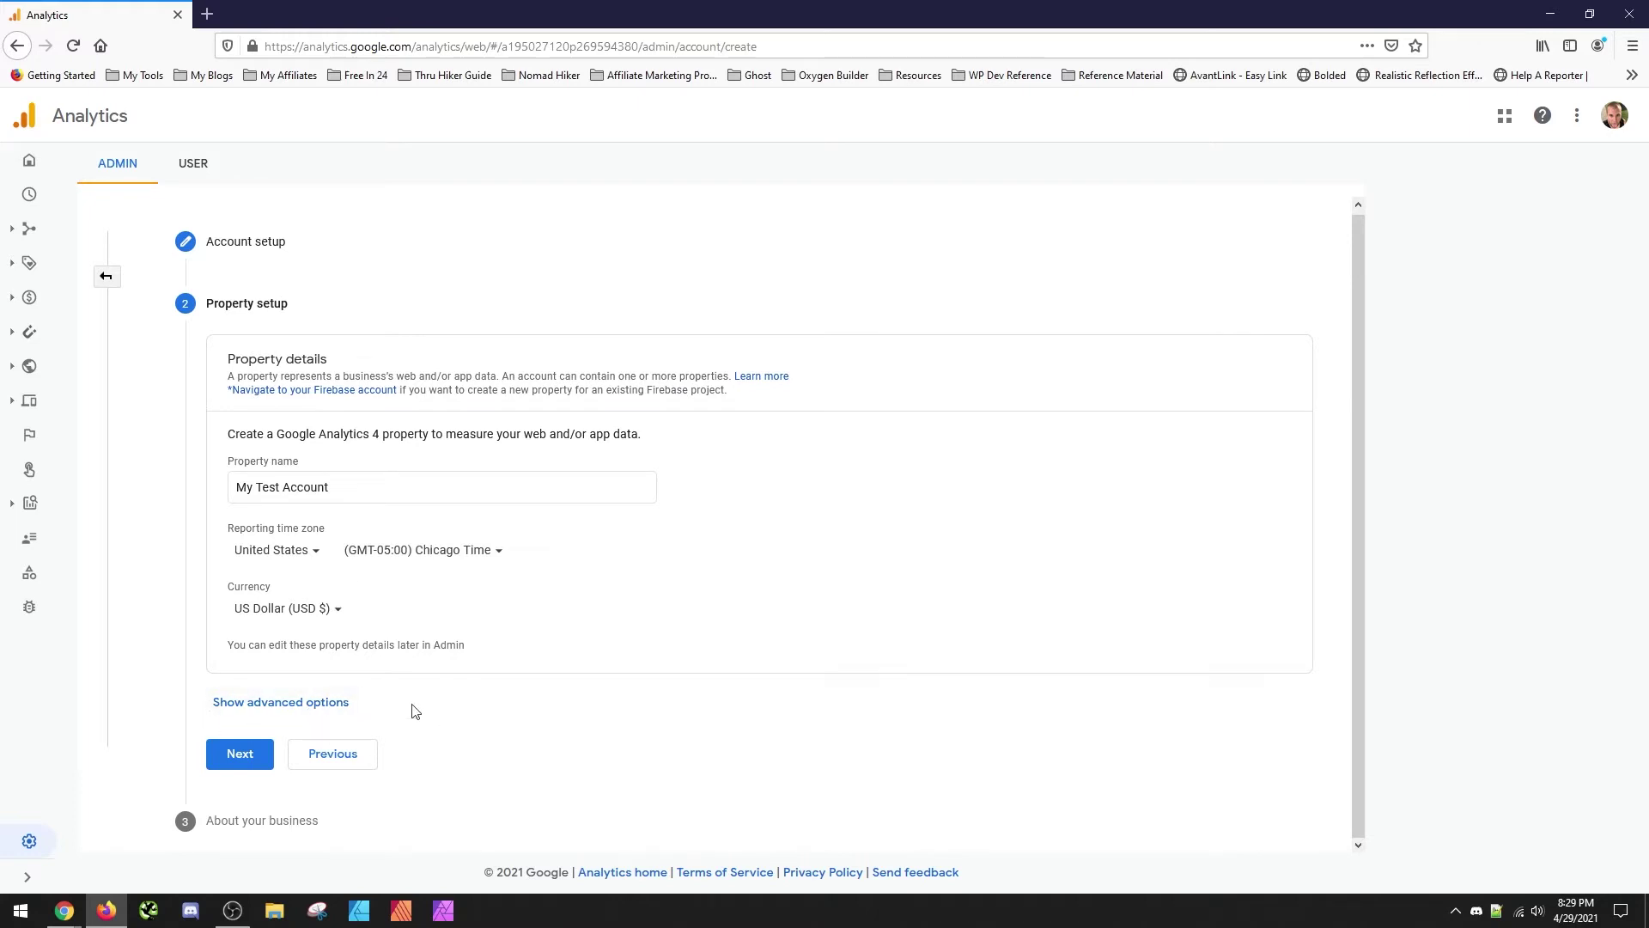
click(282, 705)
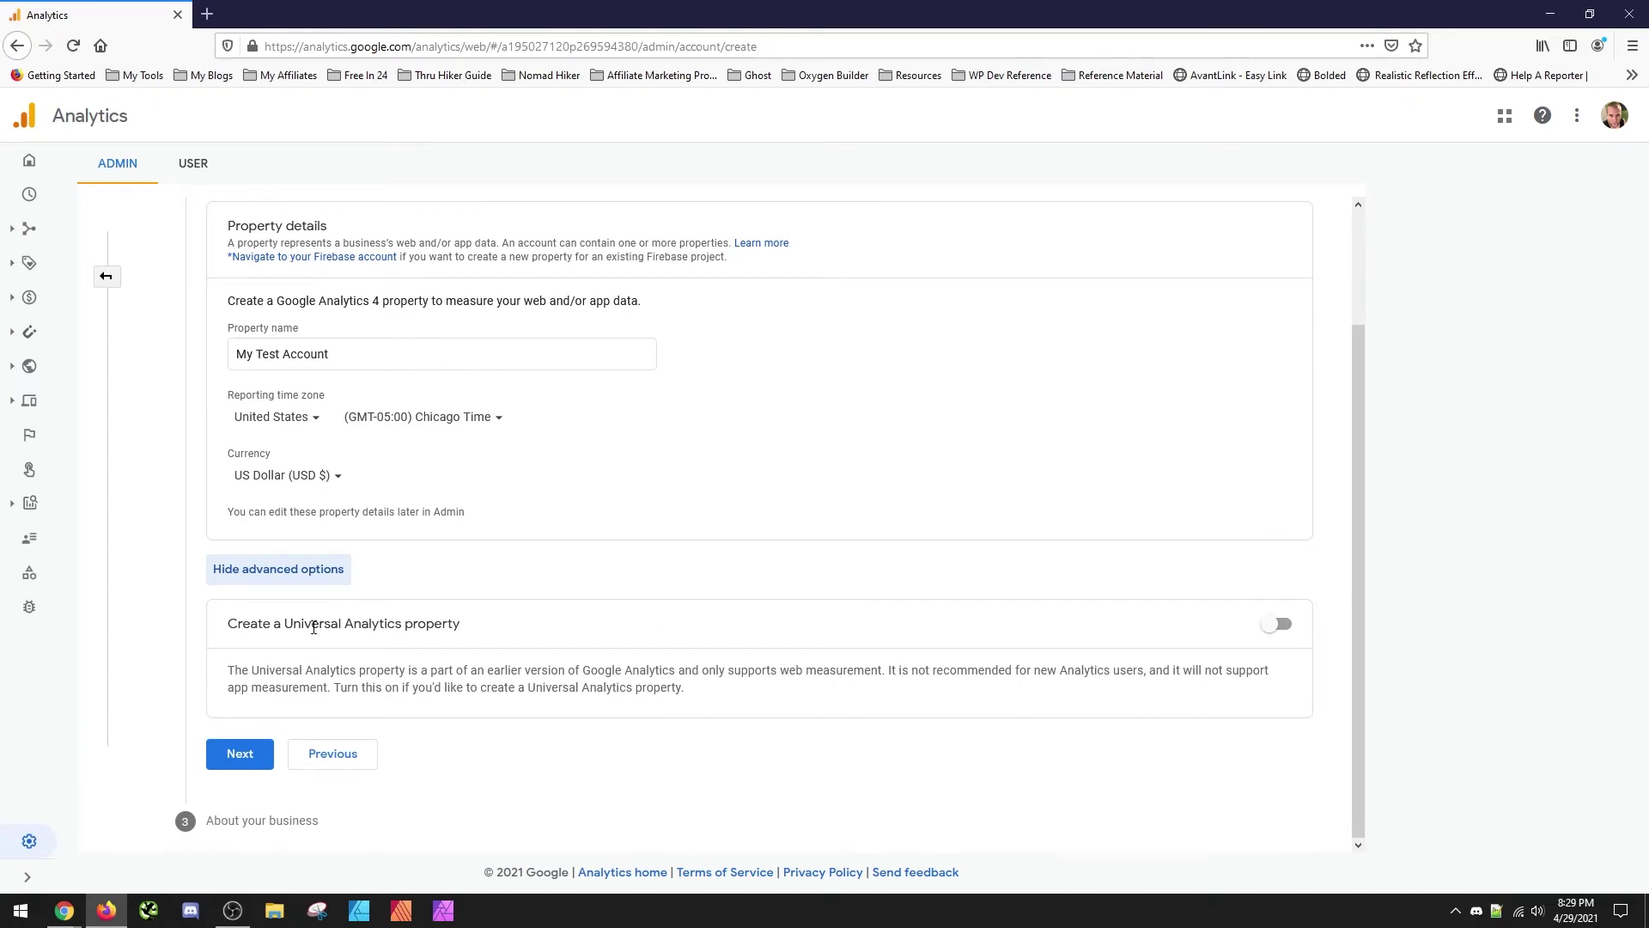
click(1280, 629)
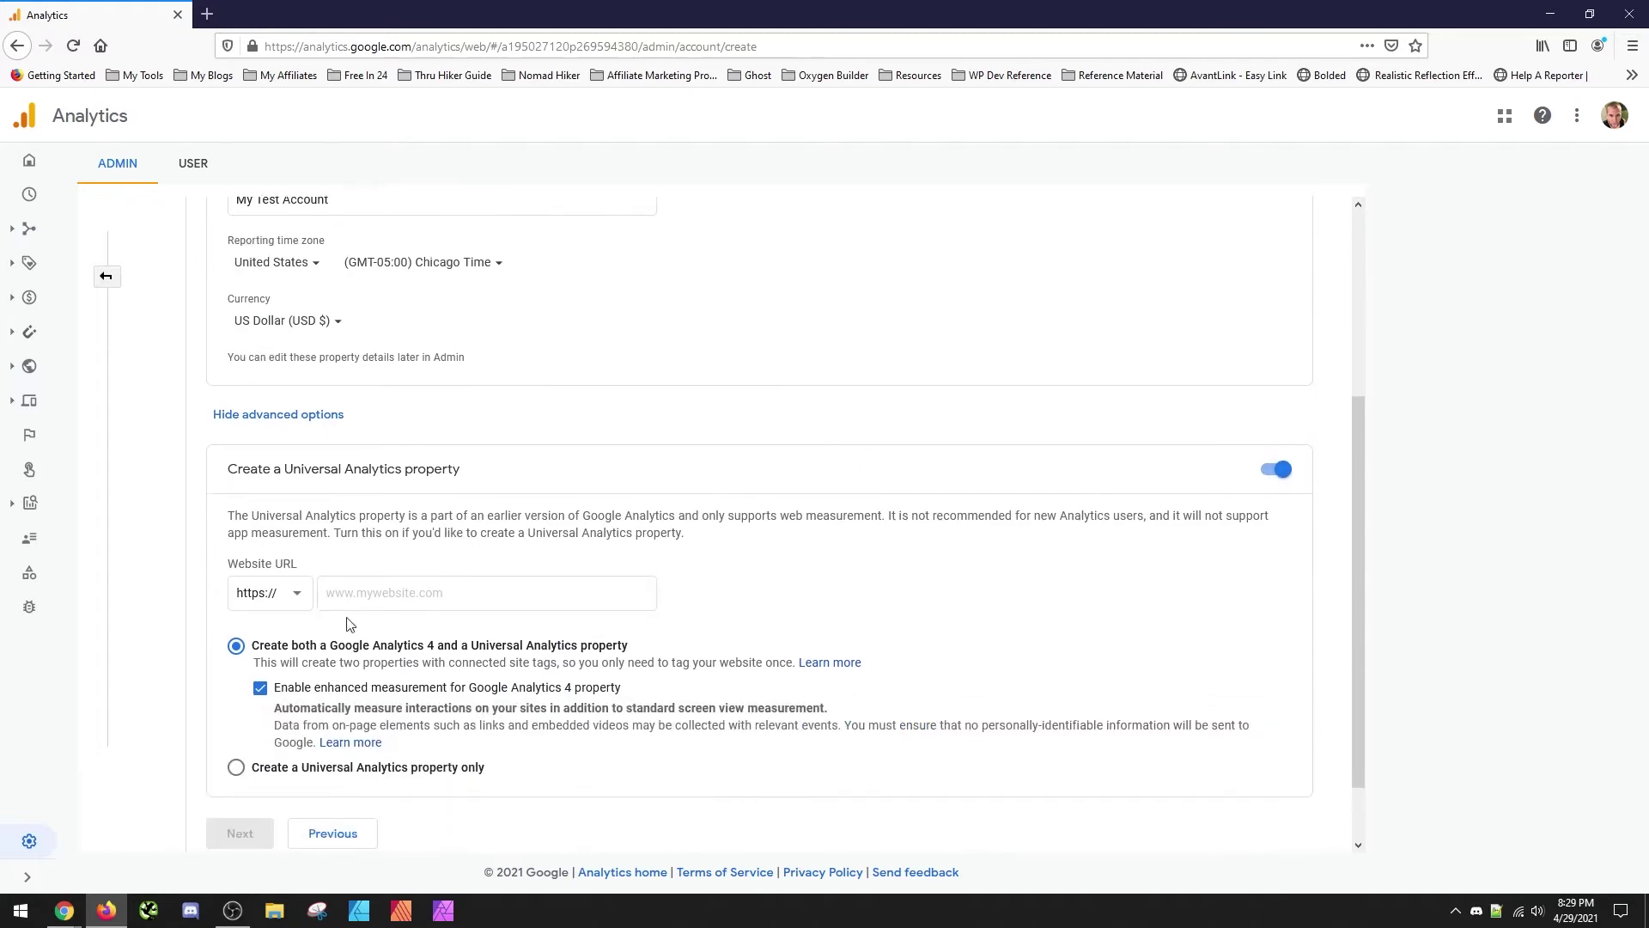
click(394, 586)
text(tes)
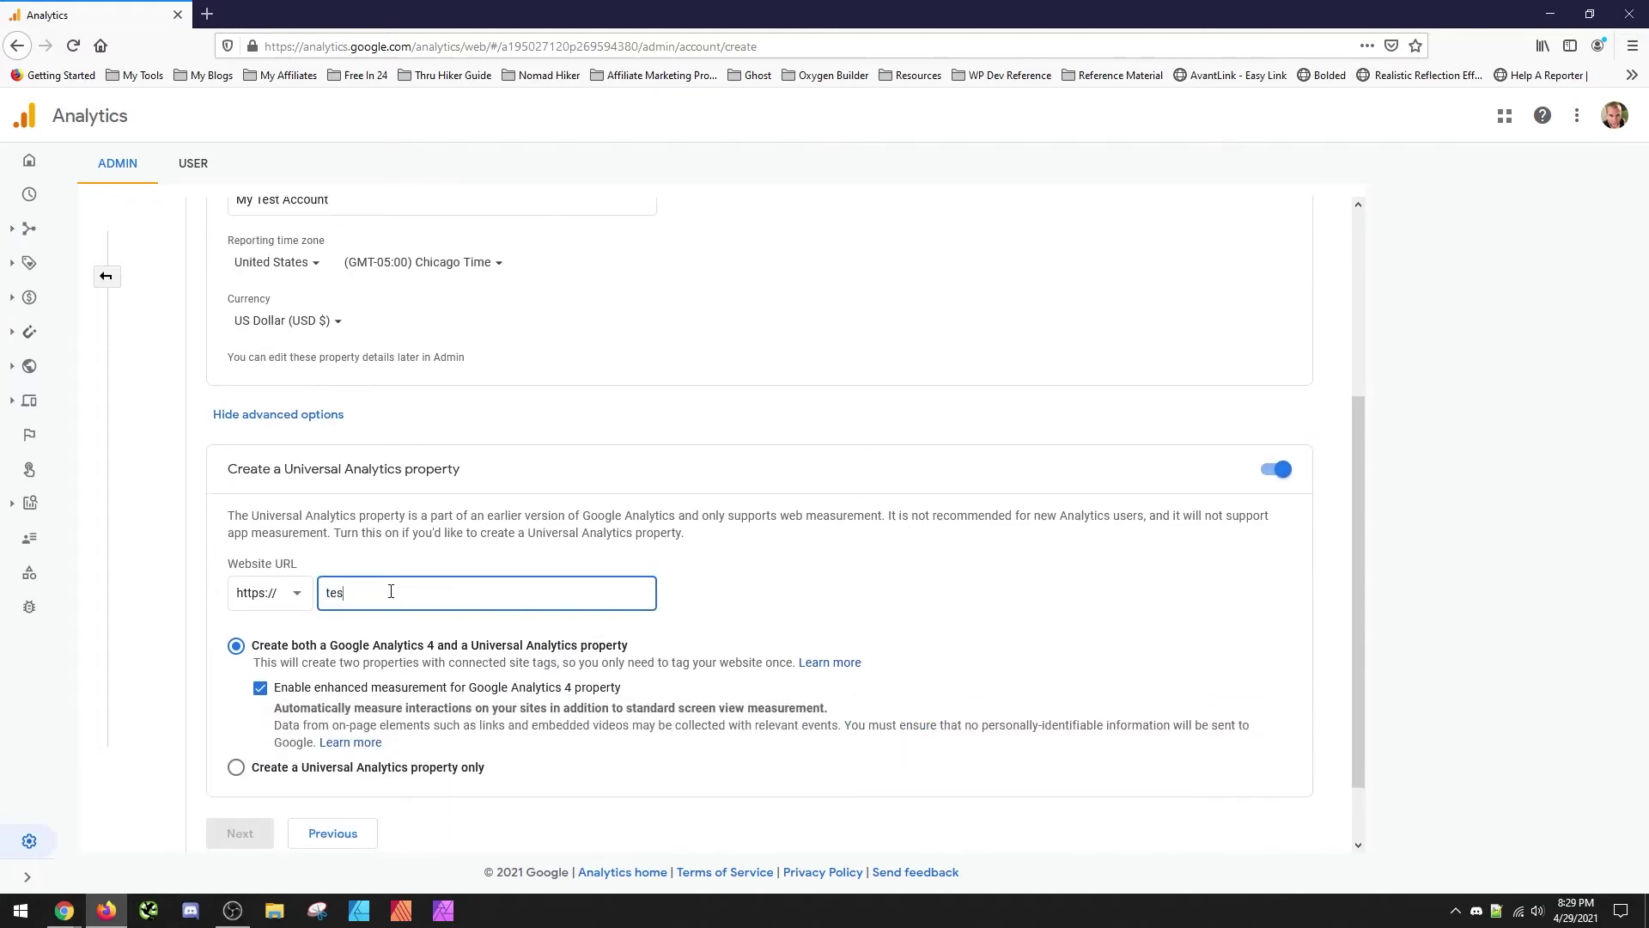
text(turl.com)
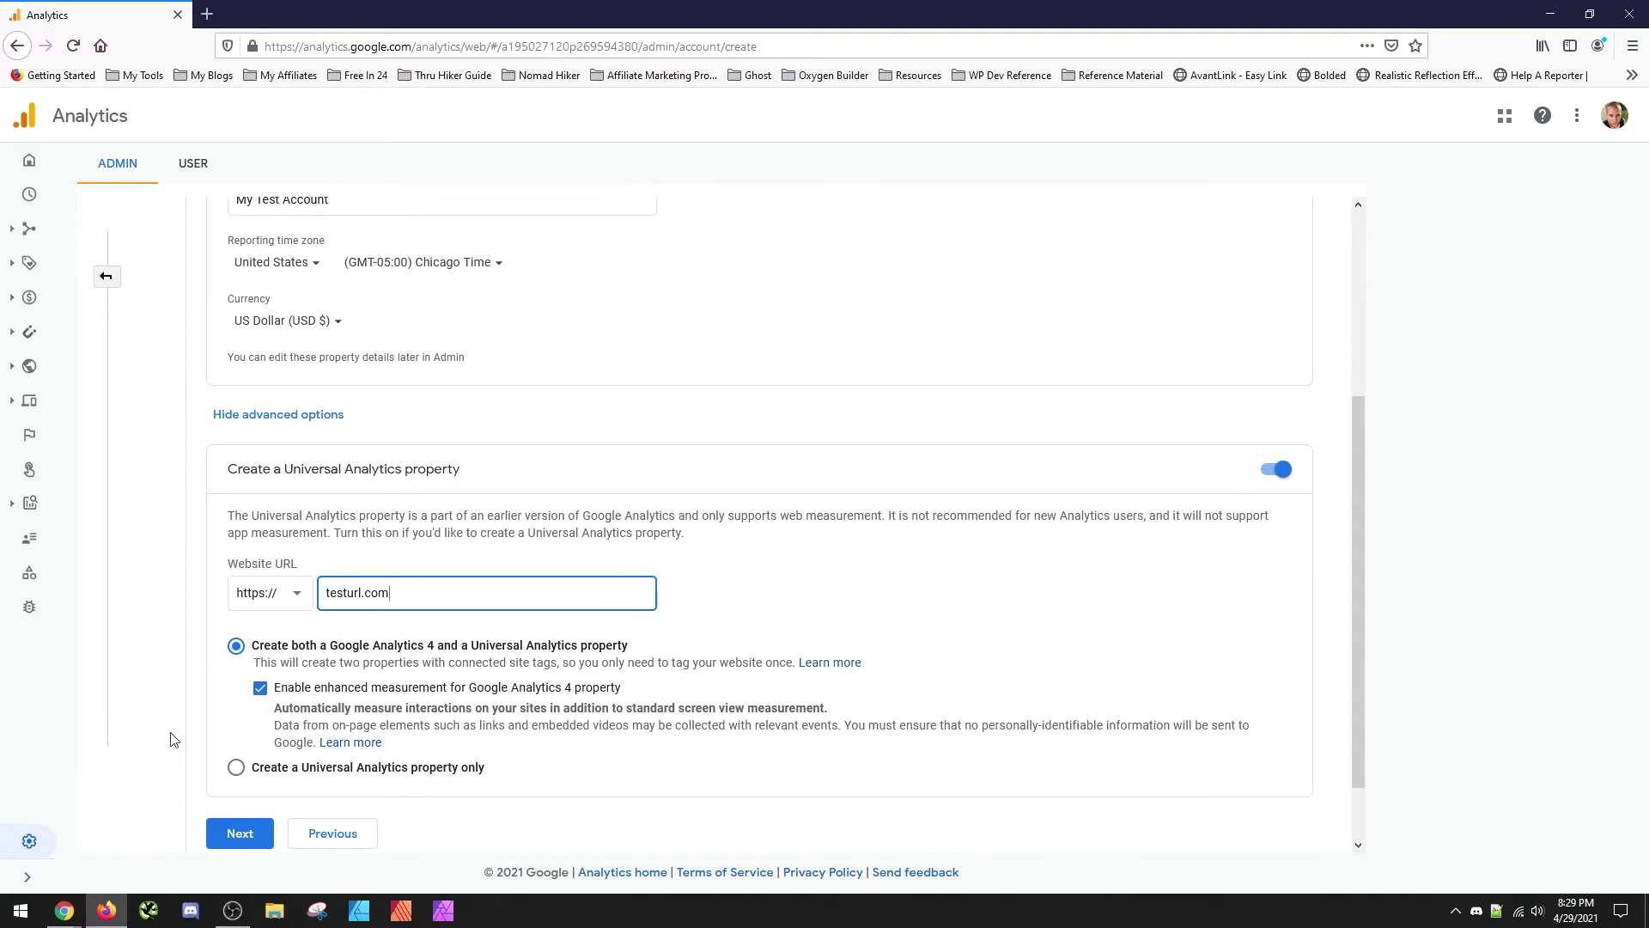
click(235, 837)
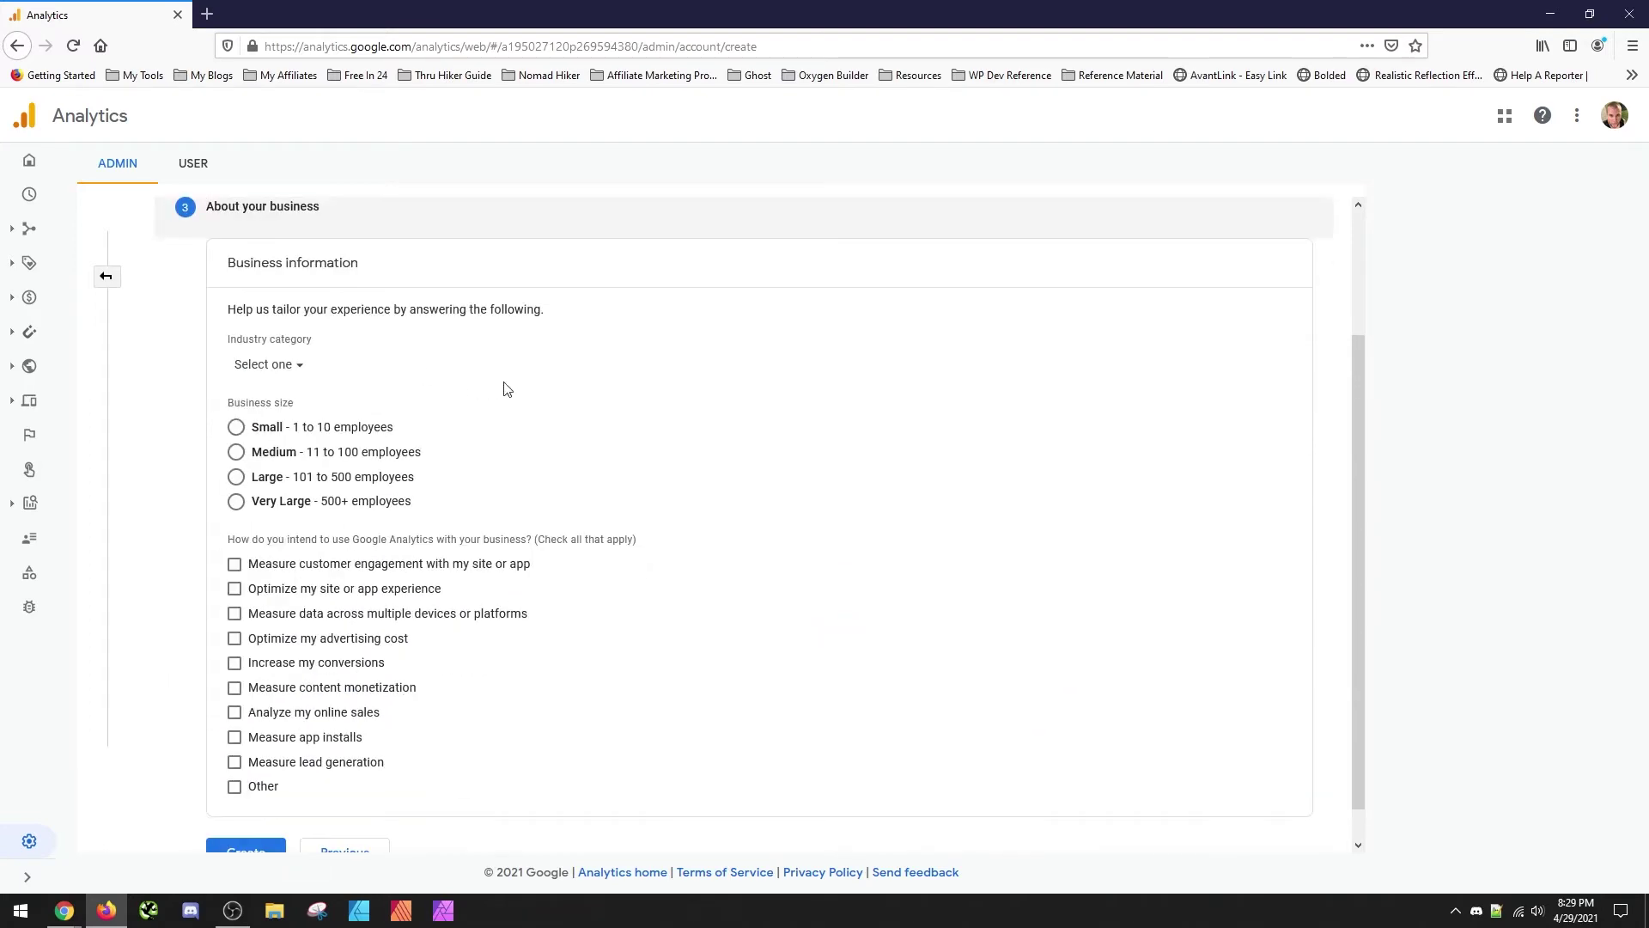
Set the business size to Small - 1 to 10 employees, leaving the industry category unselected
scroll(552, 467, down, 1)
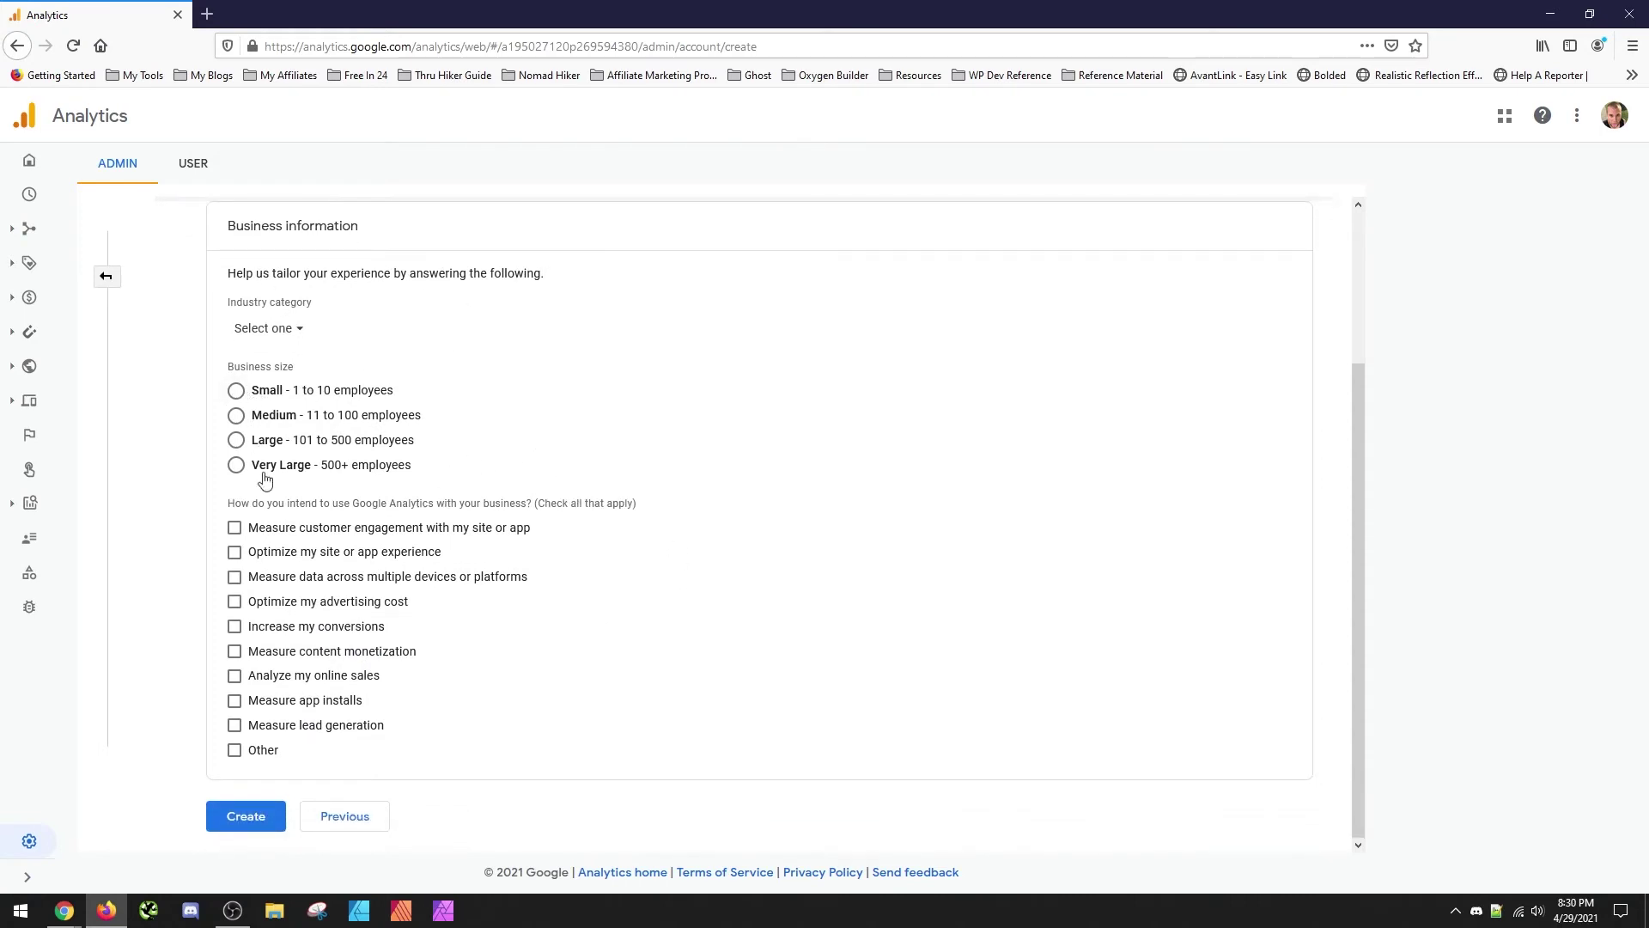
click(342, 393)
click(283, 328)
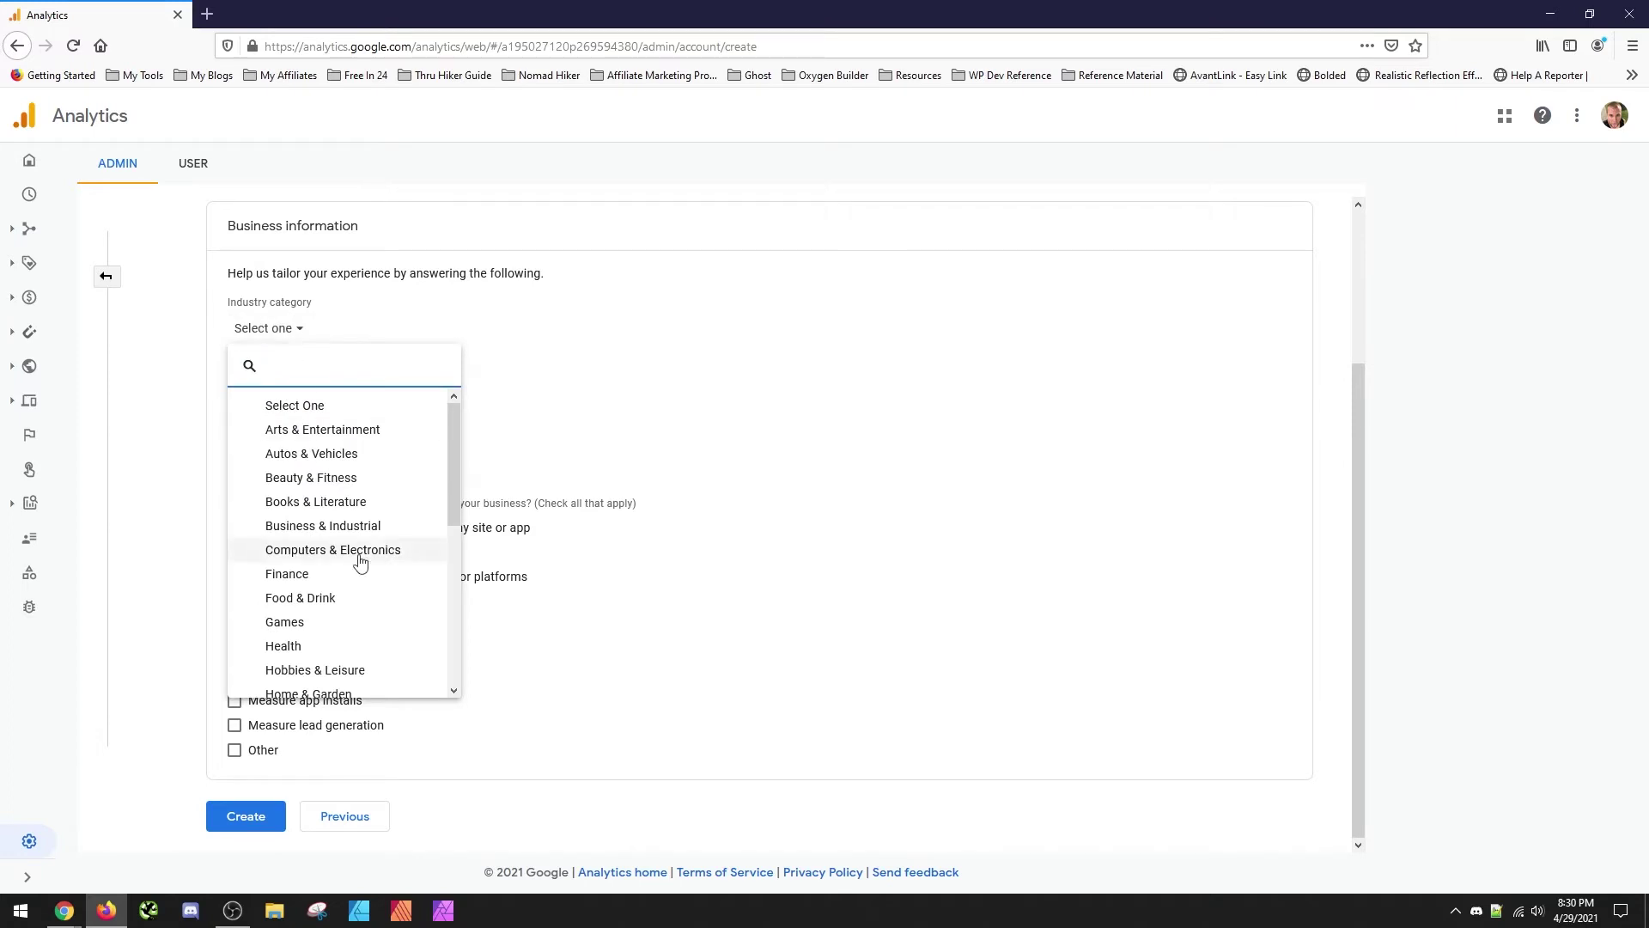
scroll(335, 541, down, 5)
key(Escape)
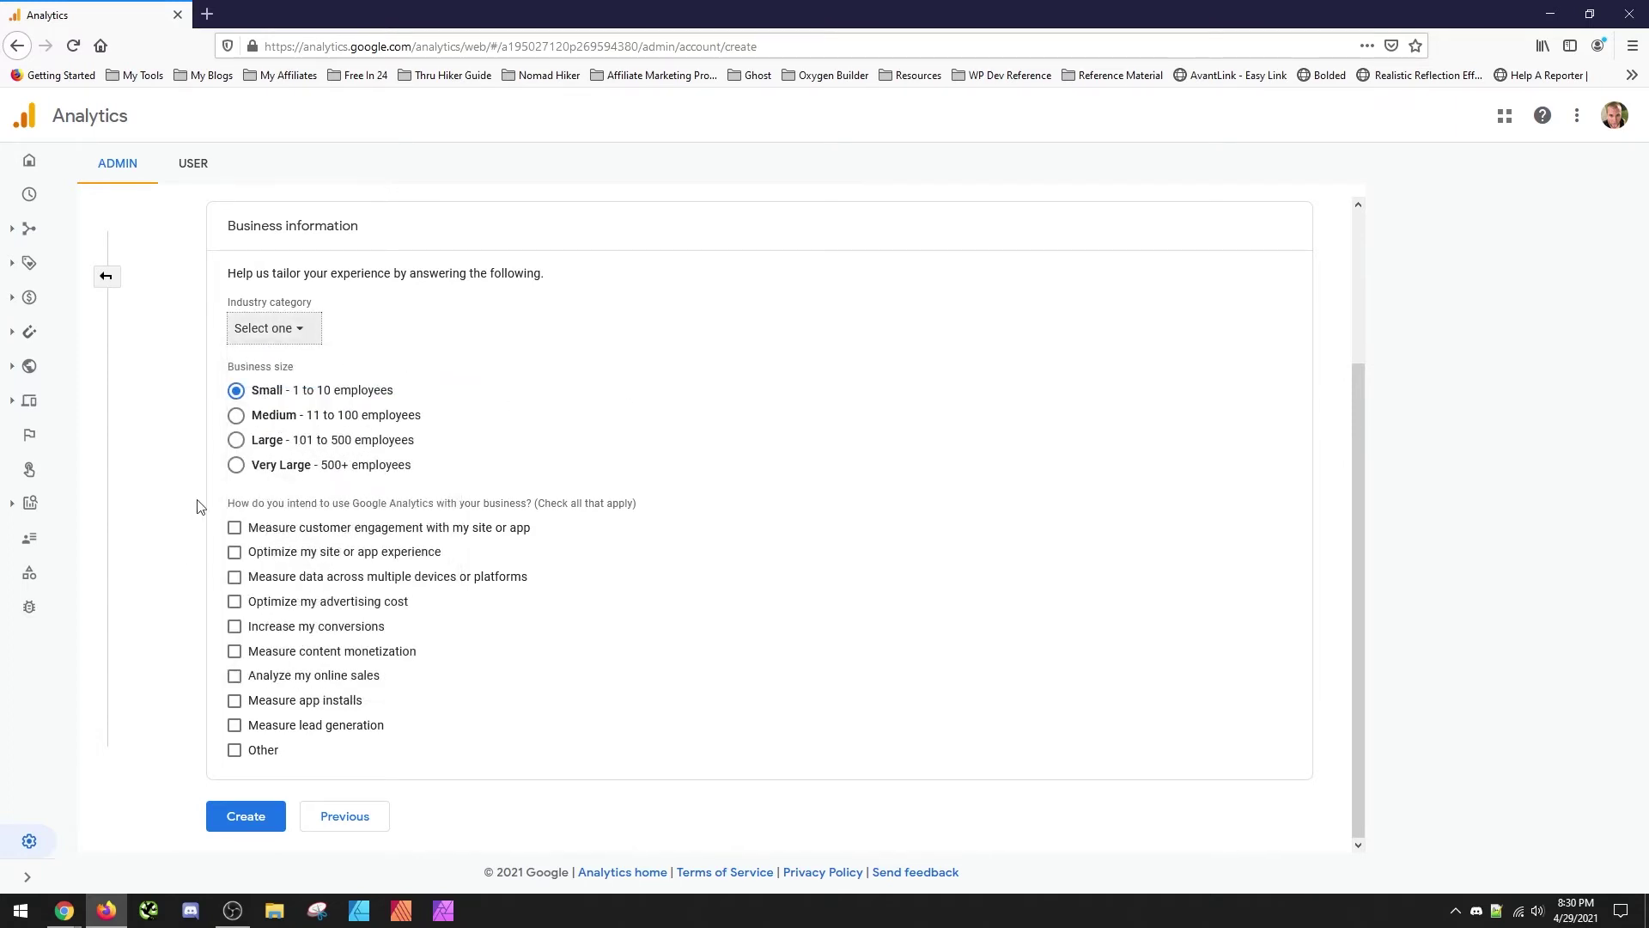
Create the account, accepting the Google Analytics Terms of Service for the United States and the Data Processing Terms
click(247, 818)
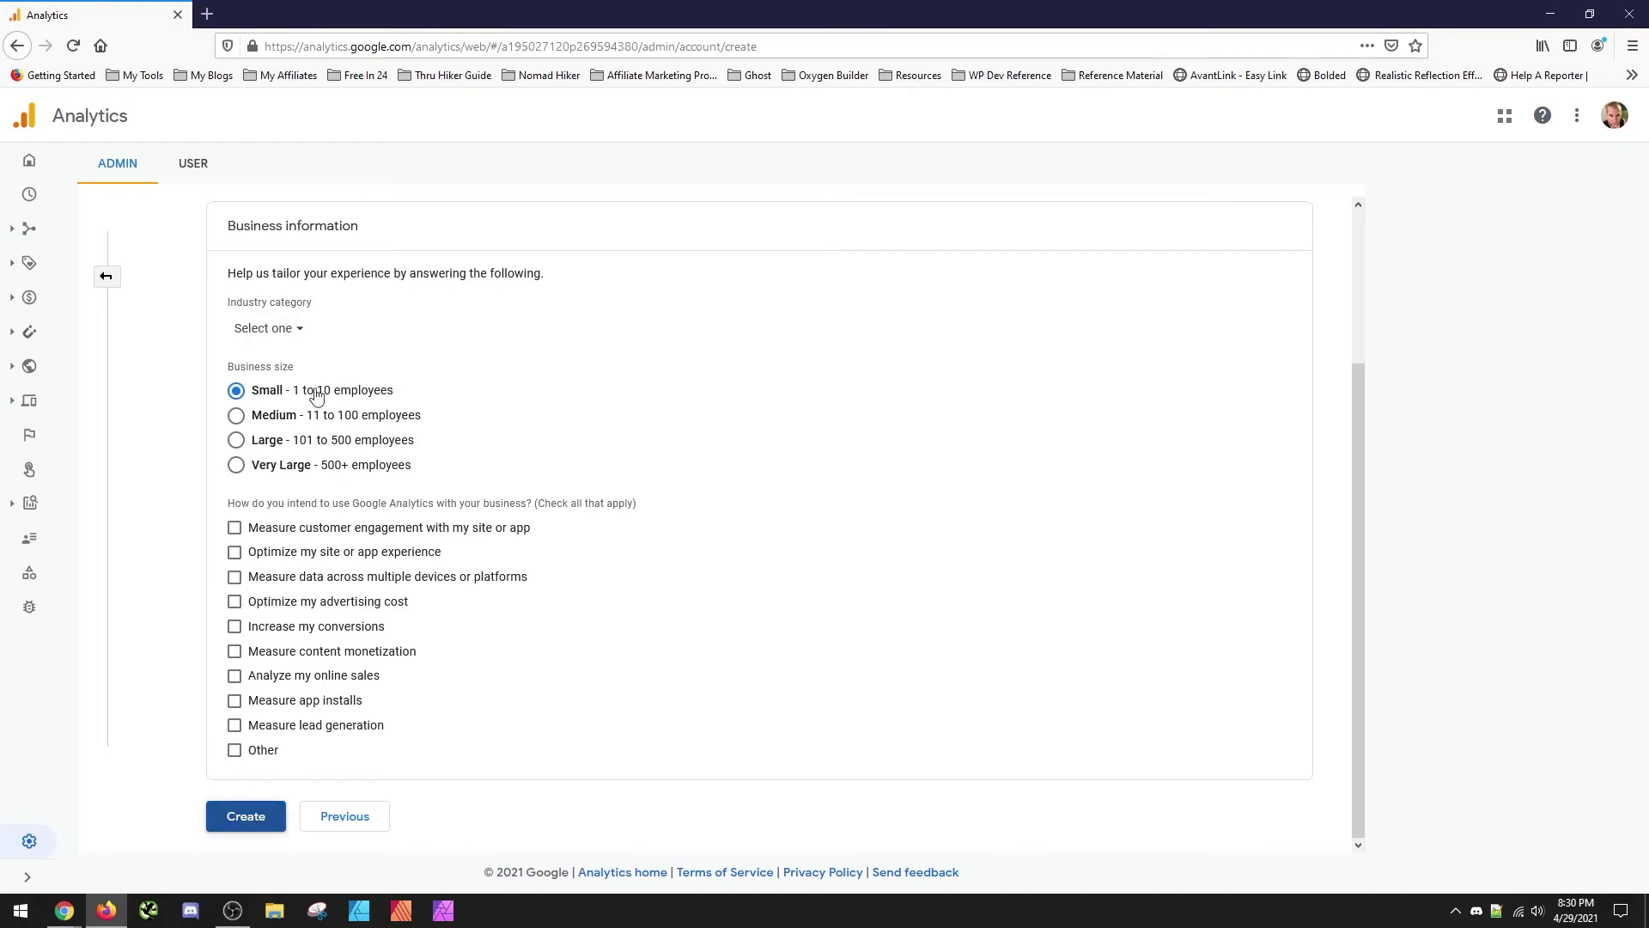
click(245, 817)
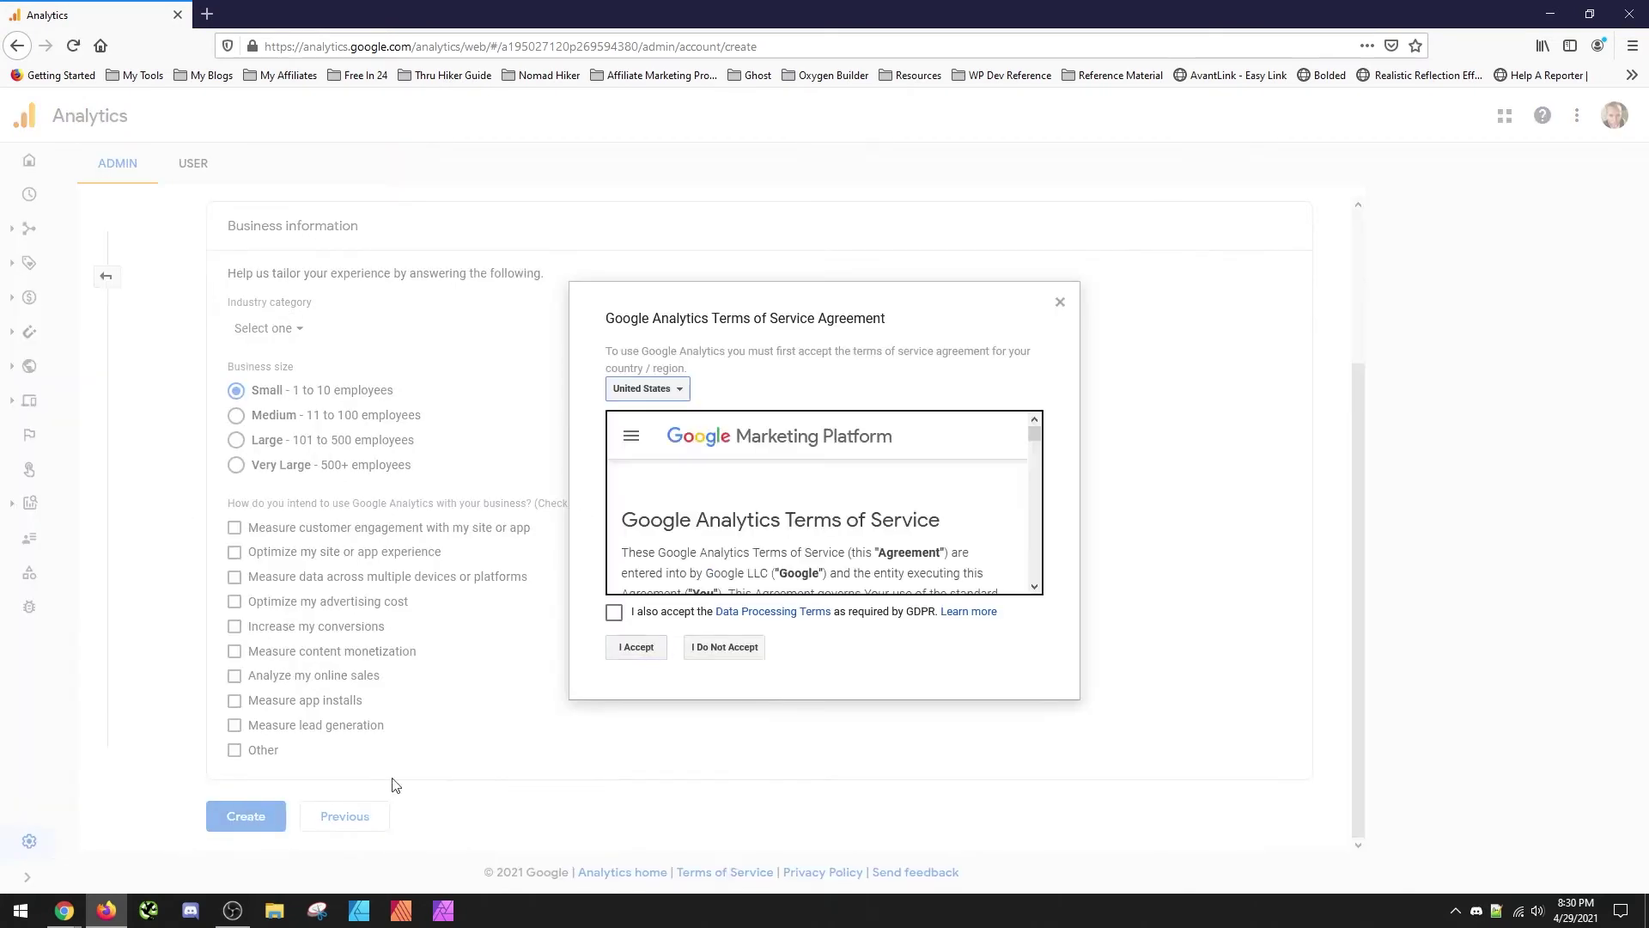
click(614, 611)
click(646, 655)
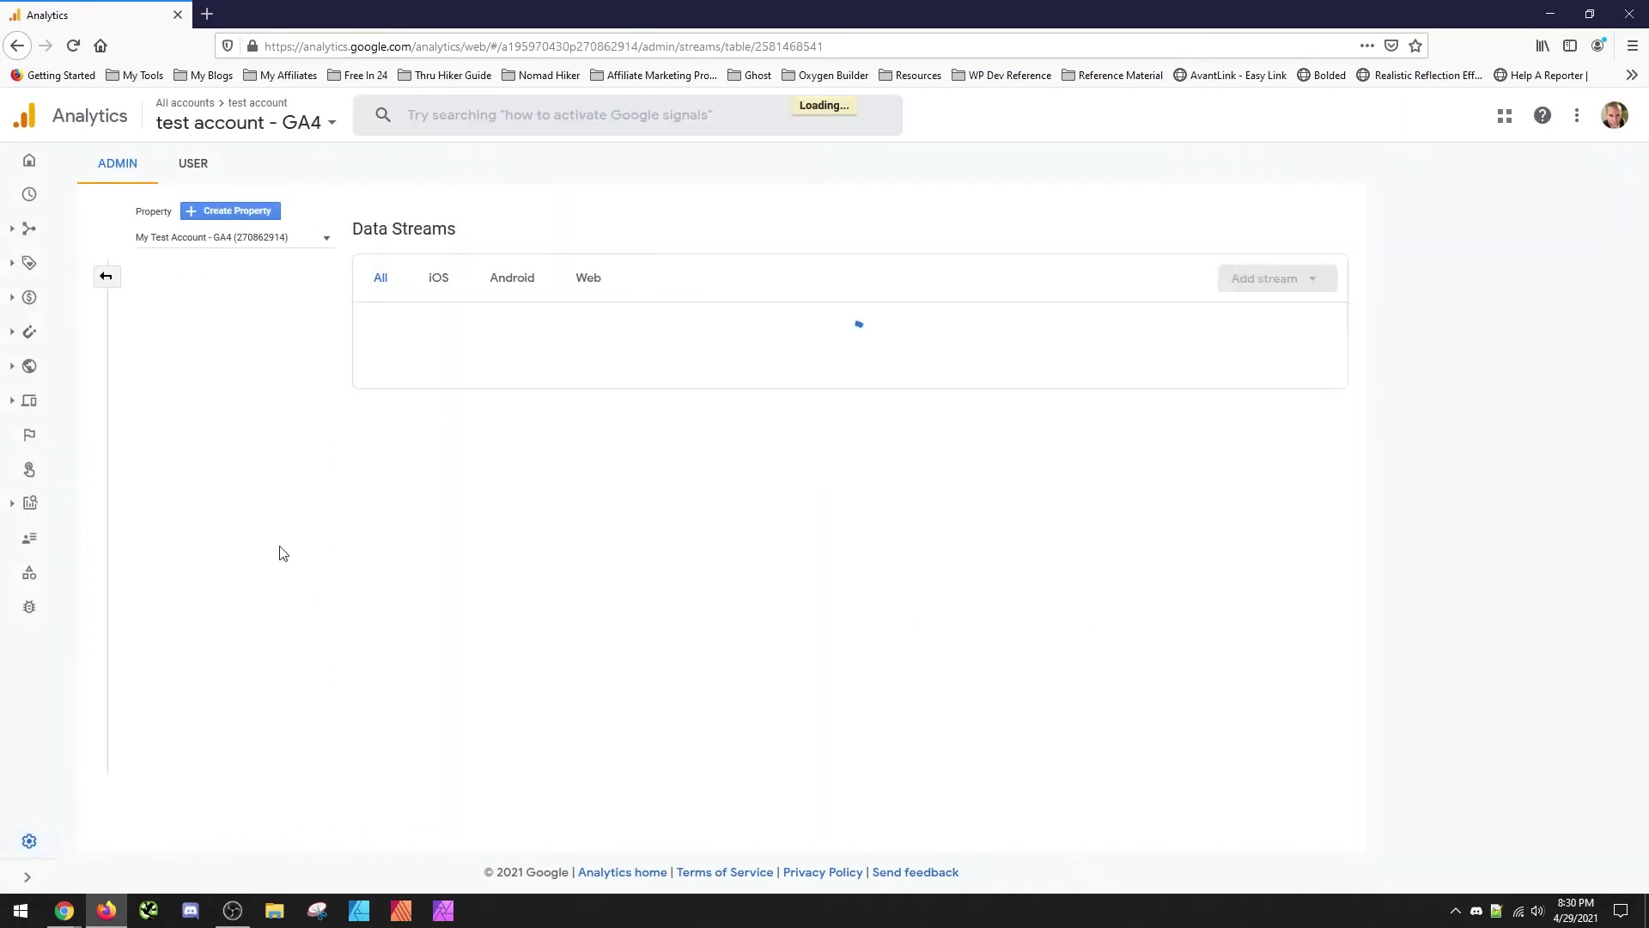
click(998, 345)
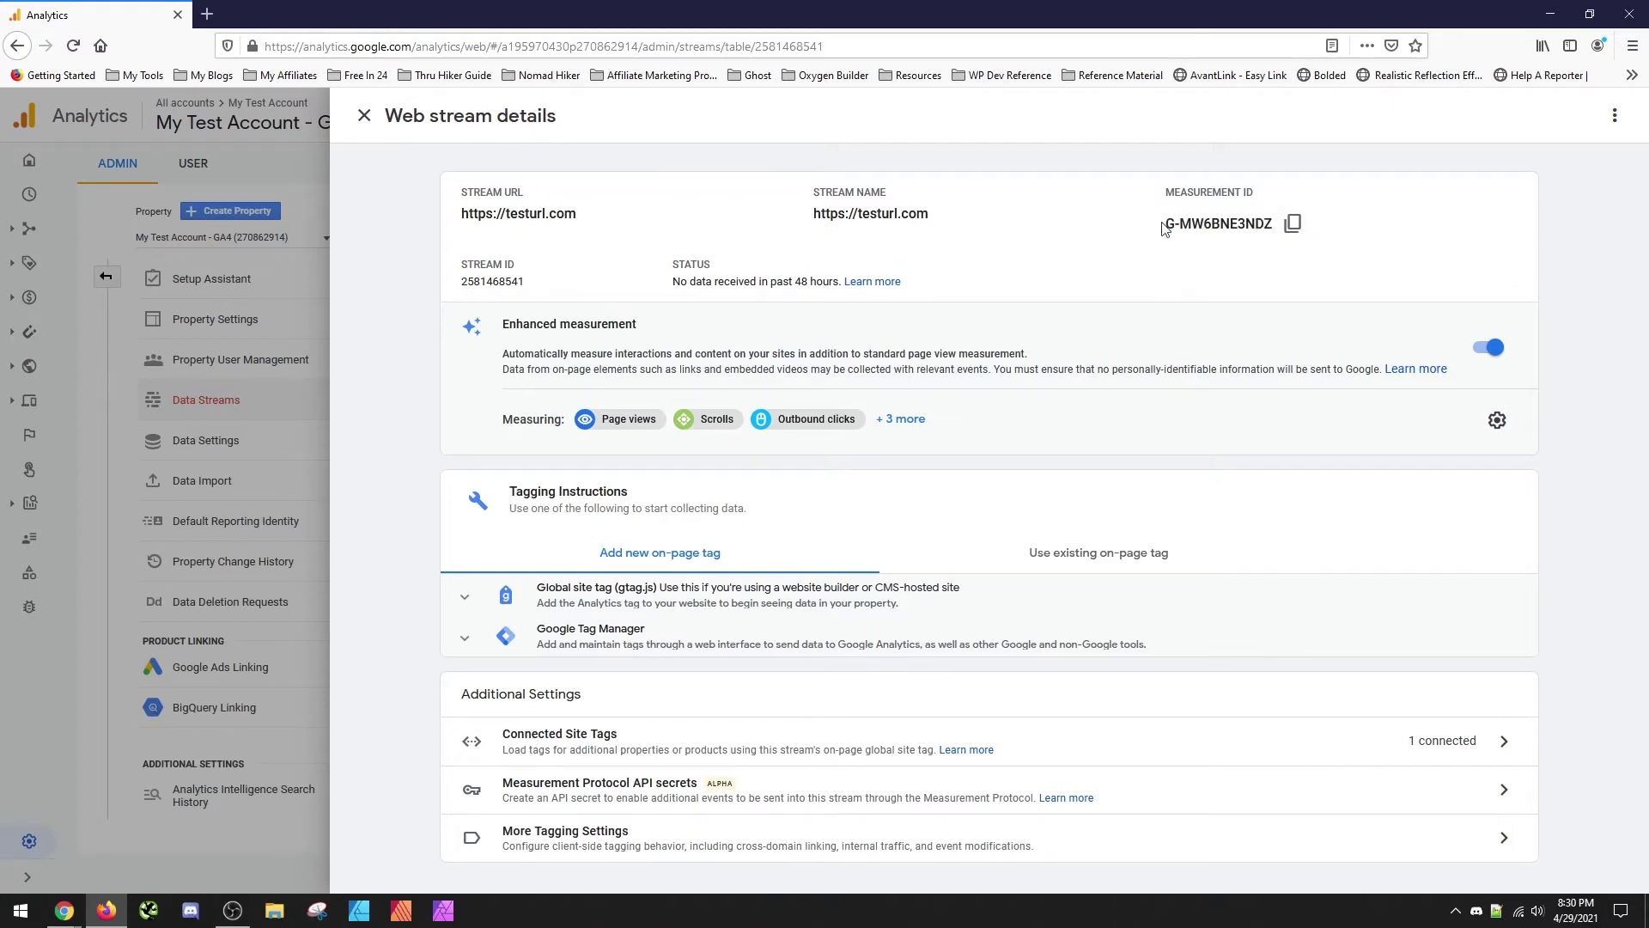
Examine the web stream's measurement ID and the Google Tag Manager tagging instructions
drag(1163, 223, 1274, 223)
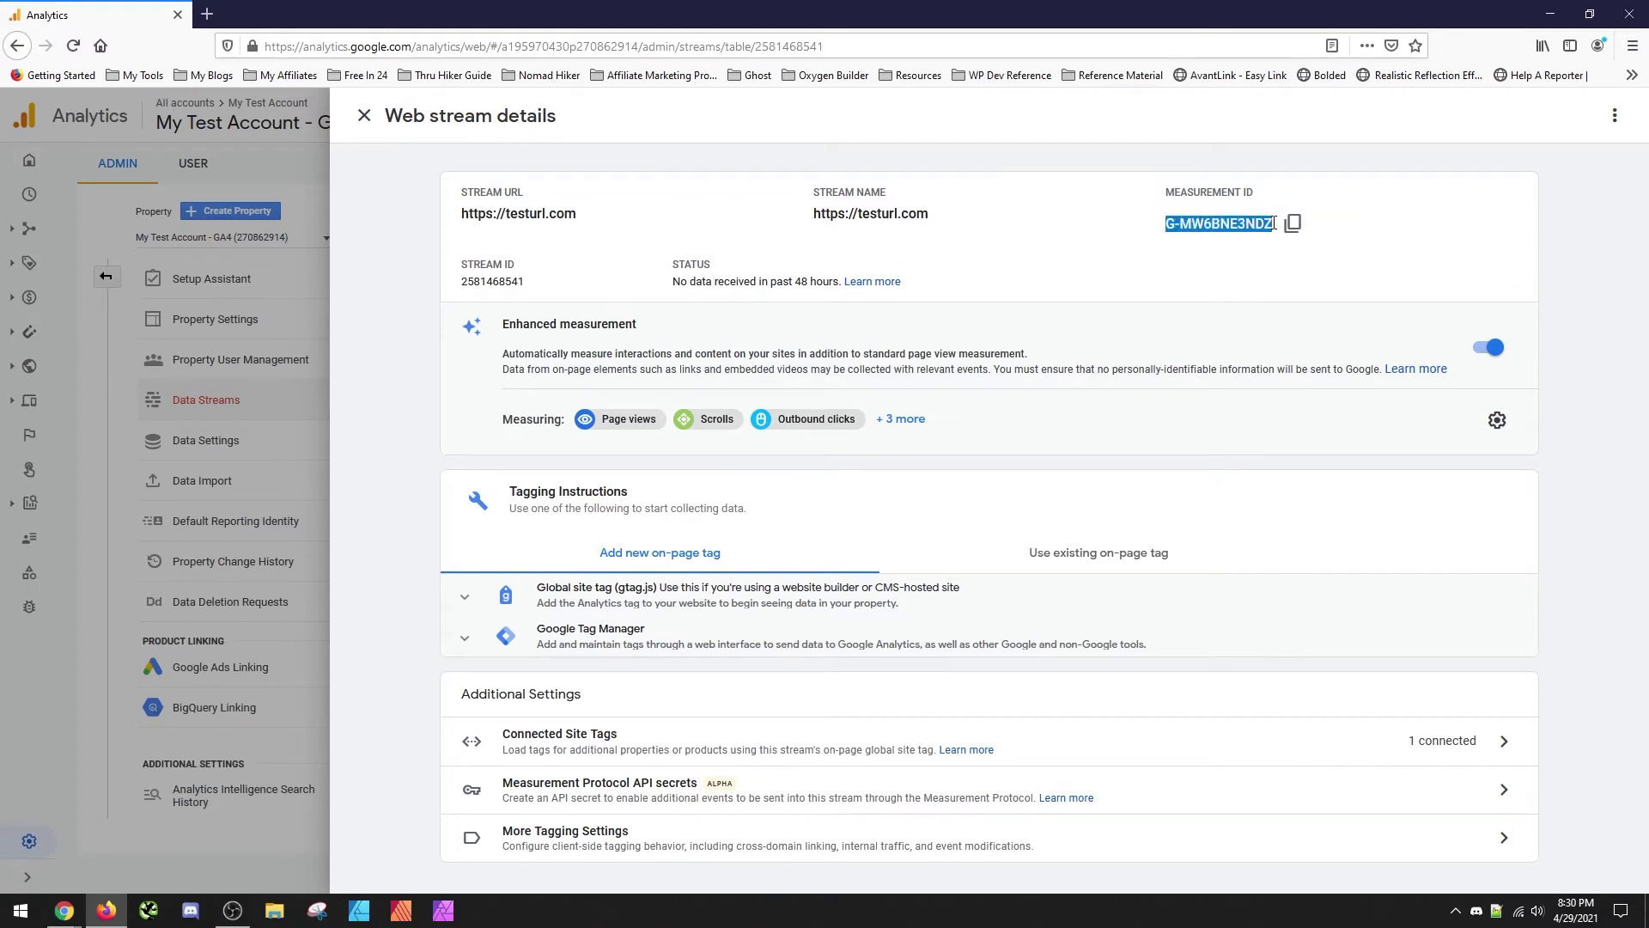
click(1162, 231)
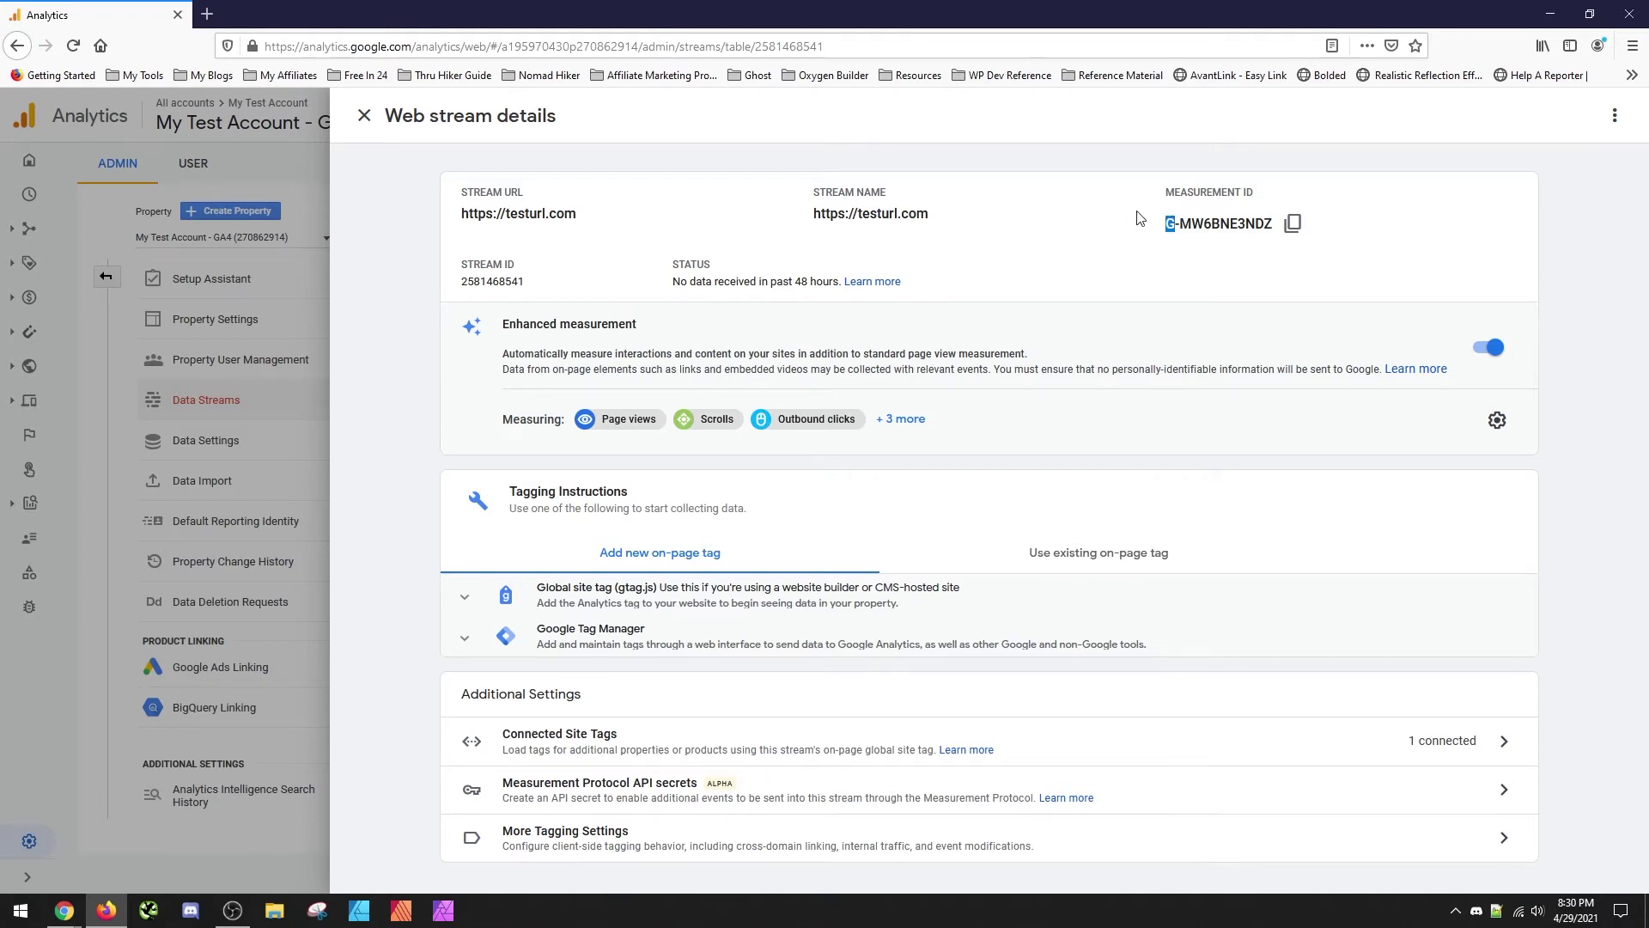
click(1089, 230)
click(1139, 235)
drag(1273, 220, 1167, 223)
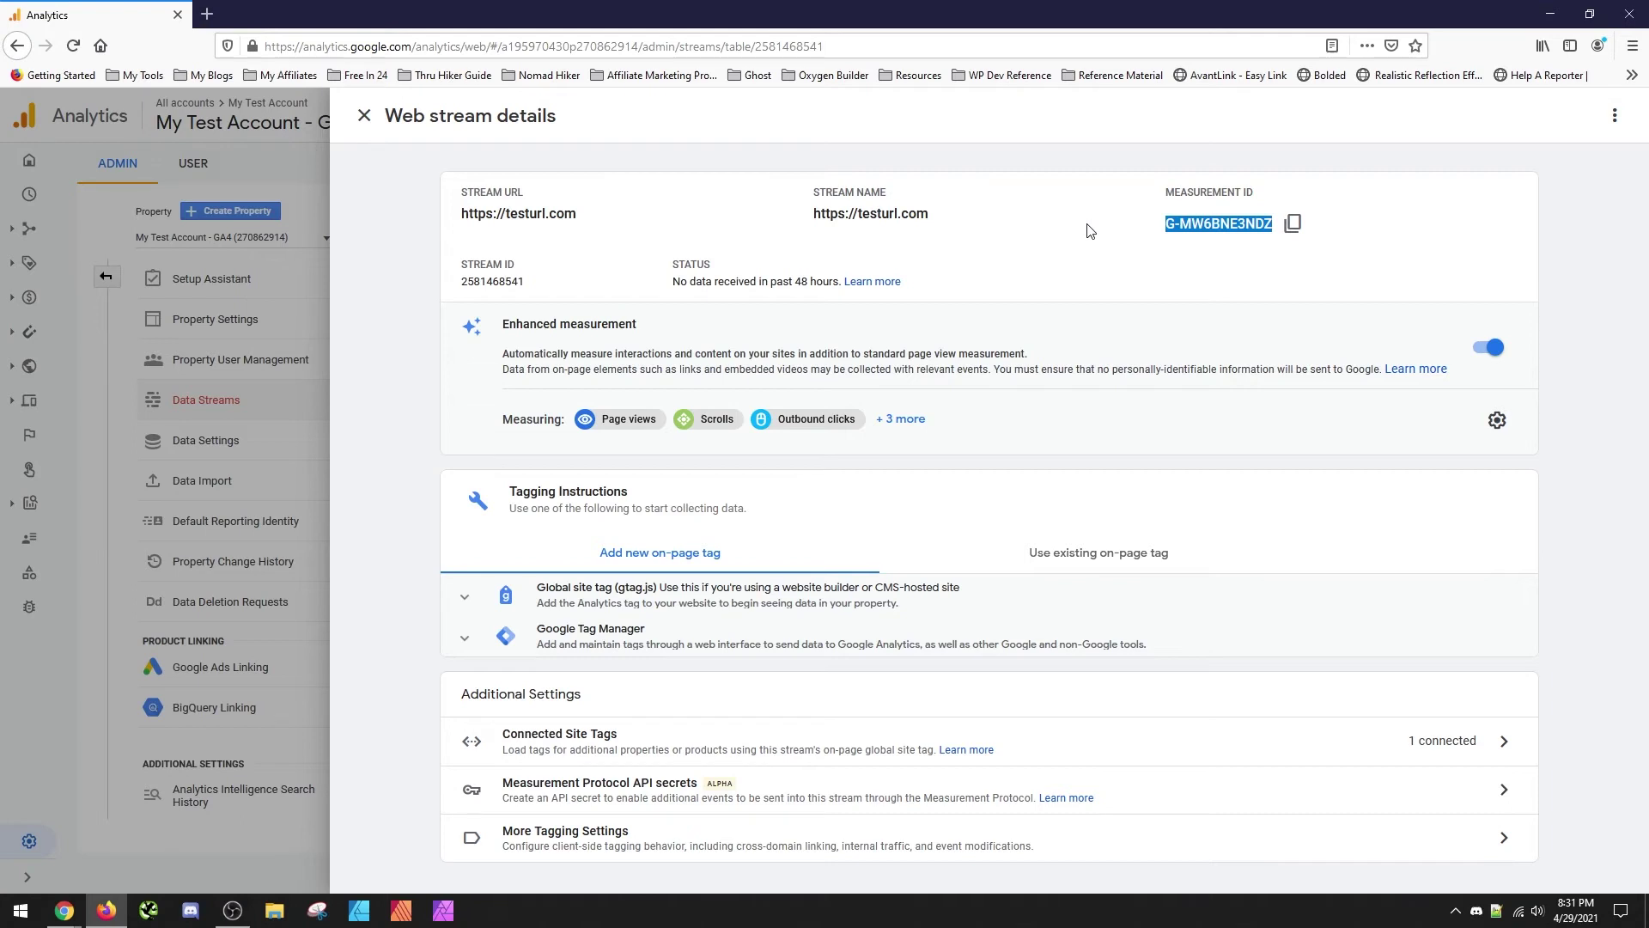
click(1089, 261)
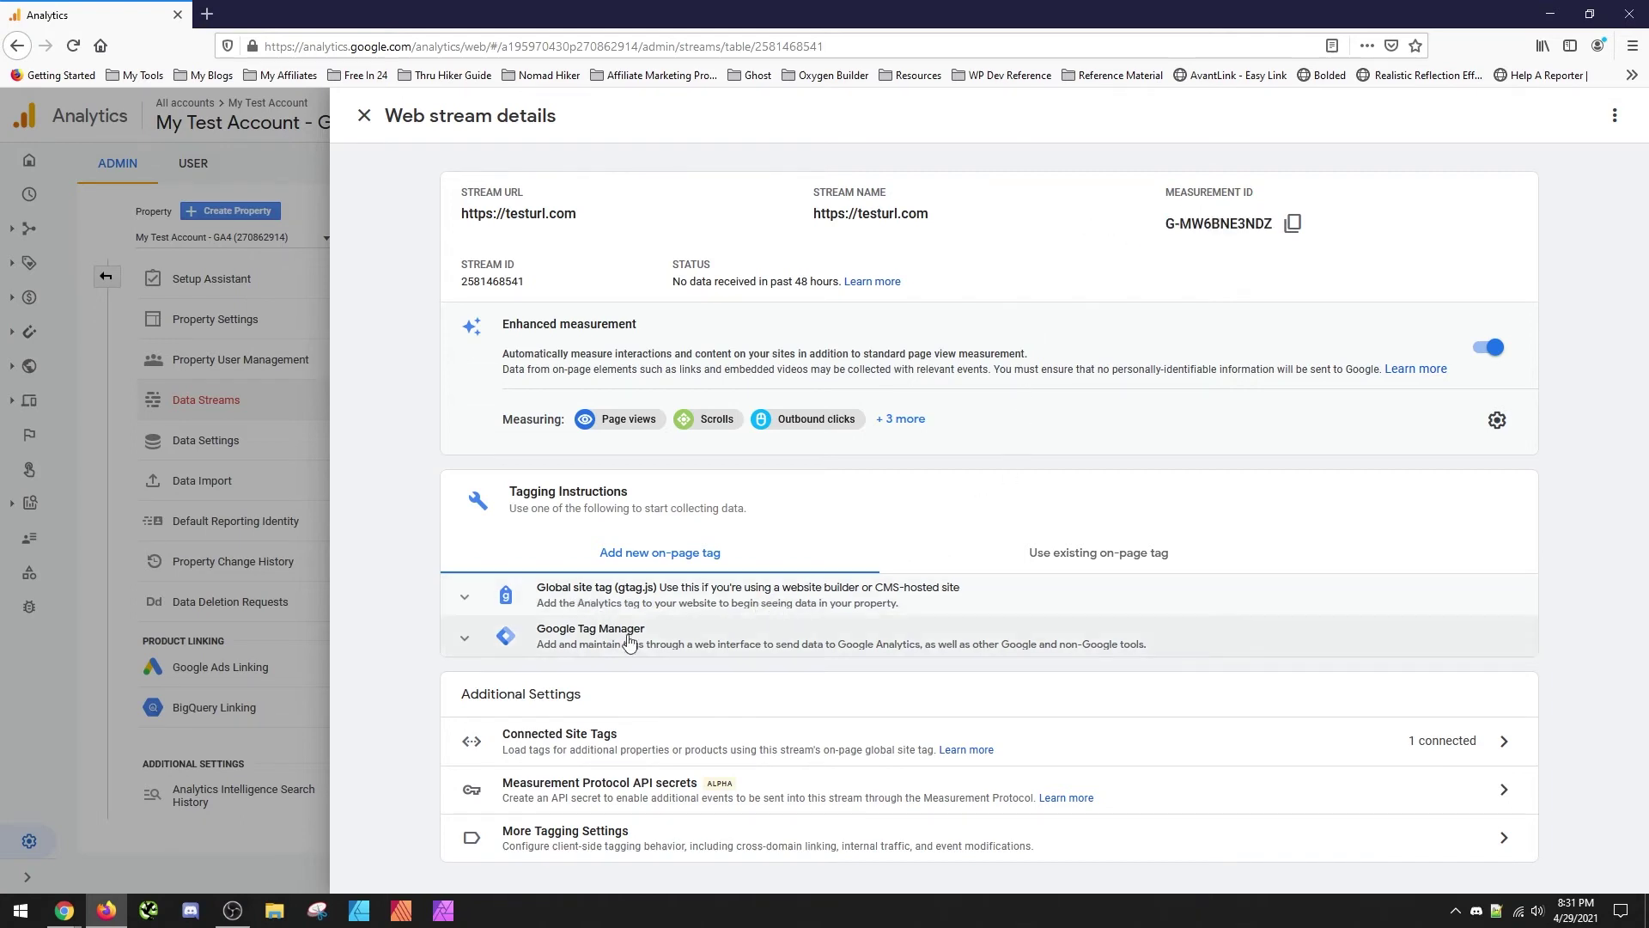
click(587, 650)
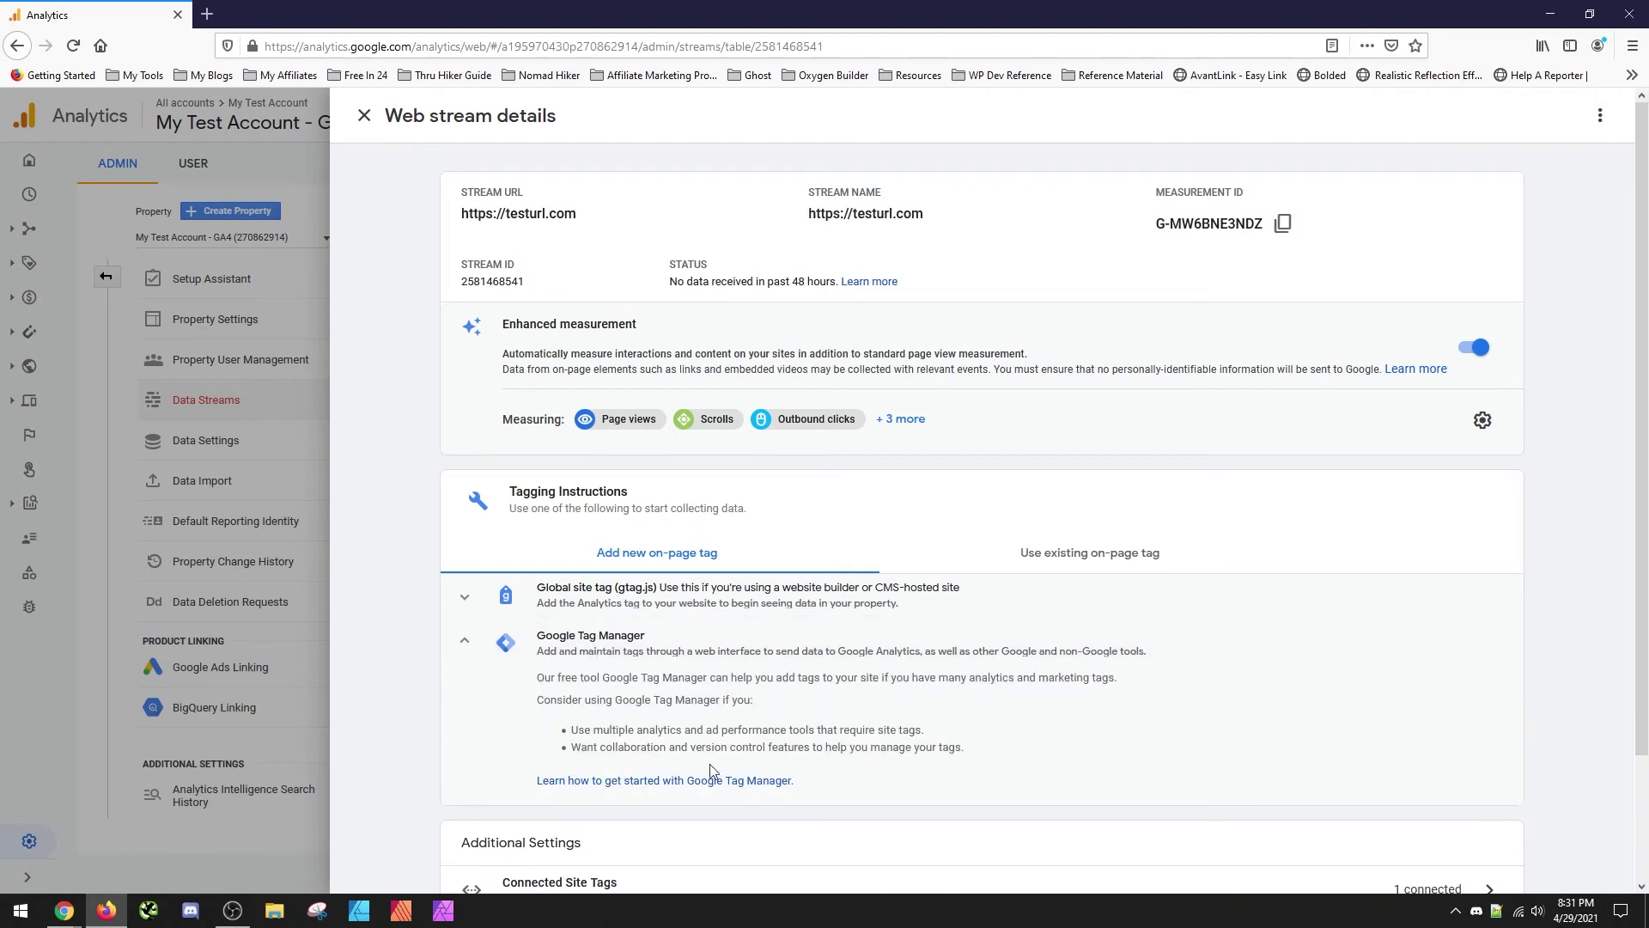
click(625, 655)
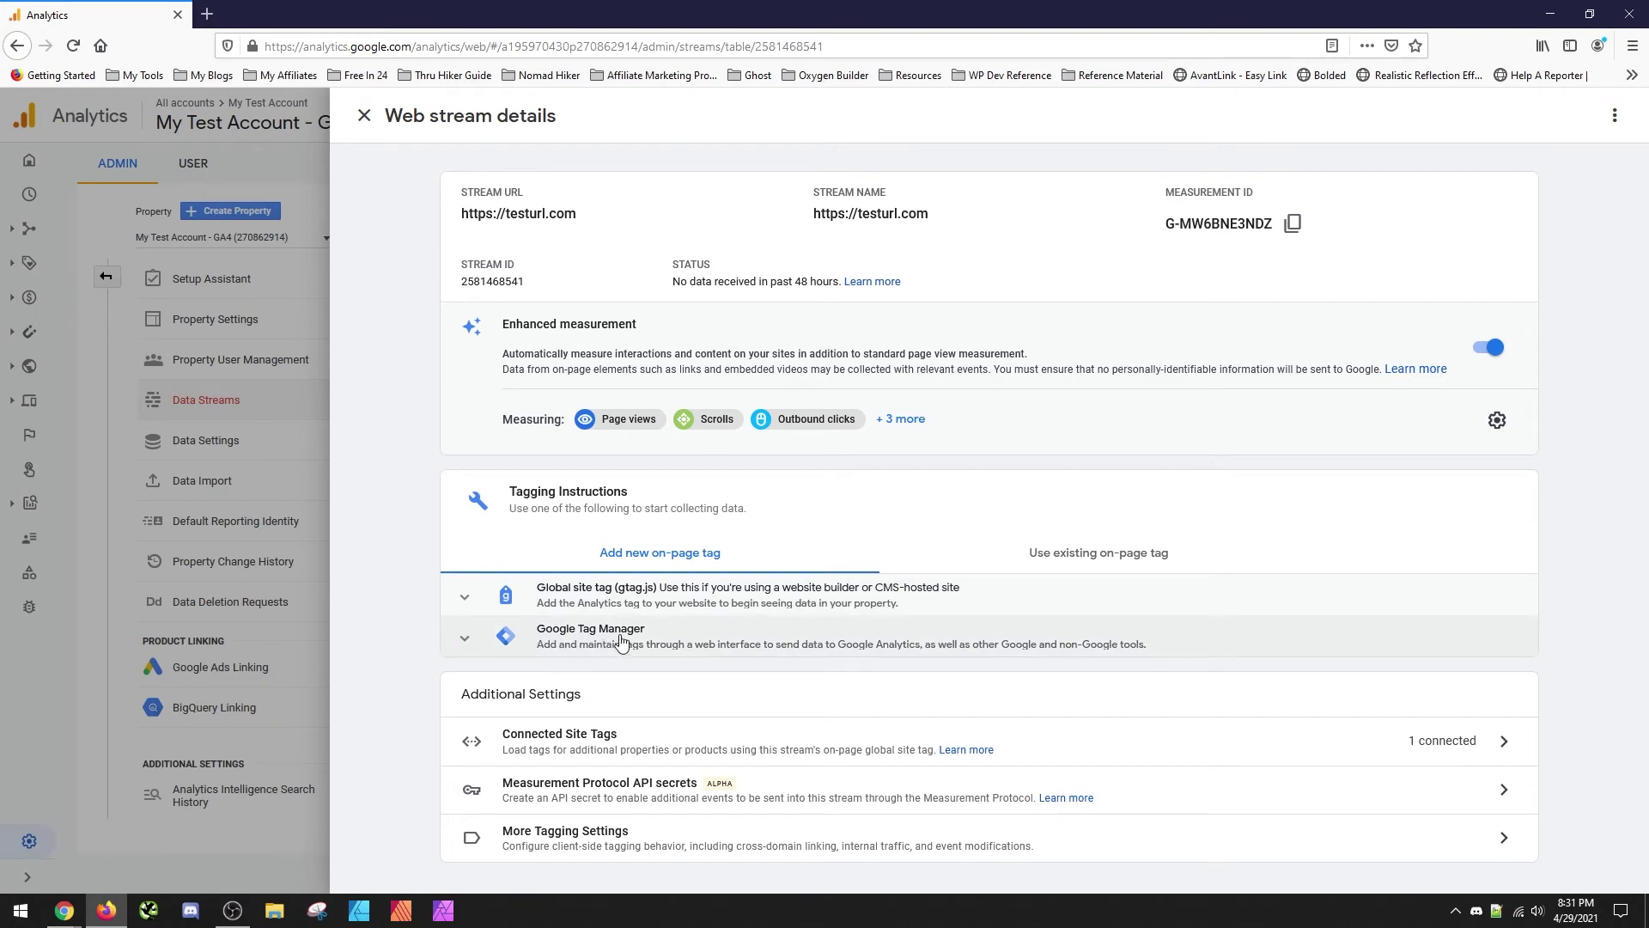
Show the Global site tag (gtag.js) instructions and copy the complete tag snippet
click(679, 598)
scroll(917, 619, down, 1)
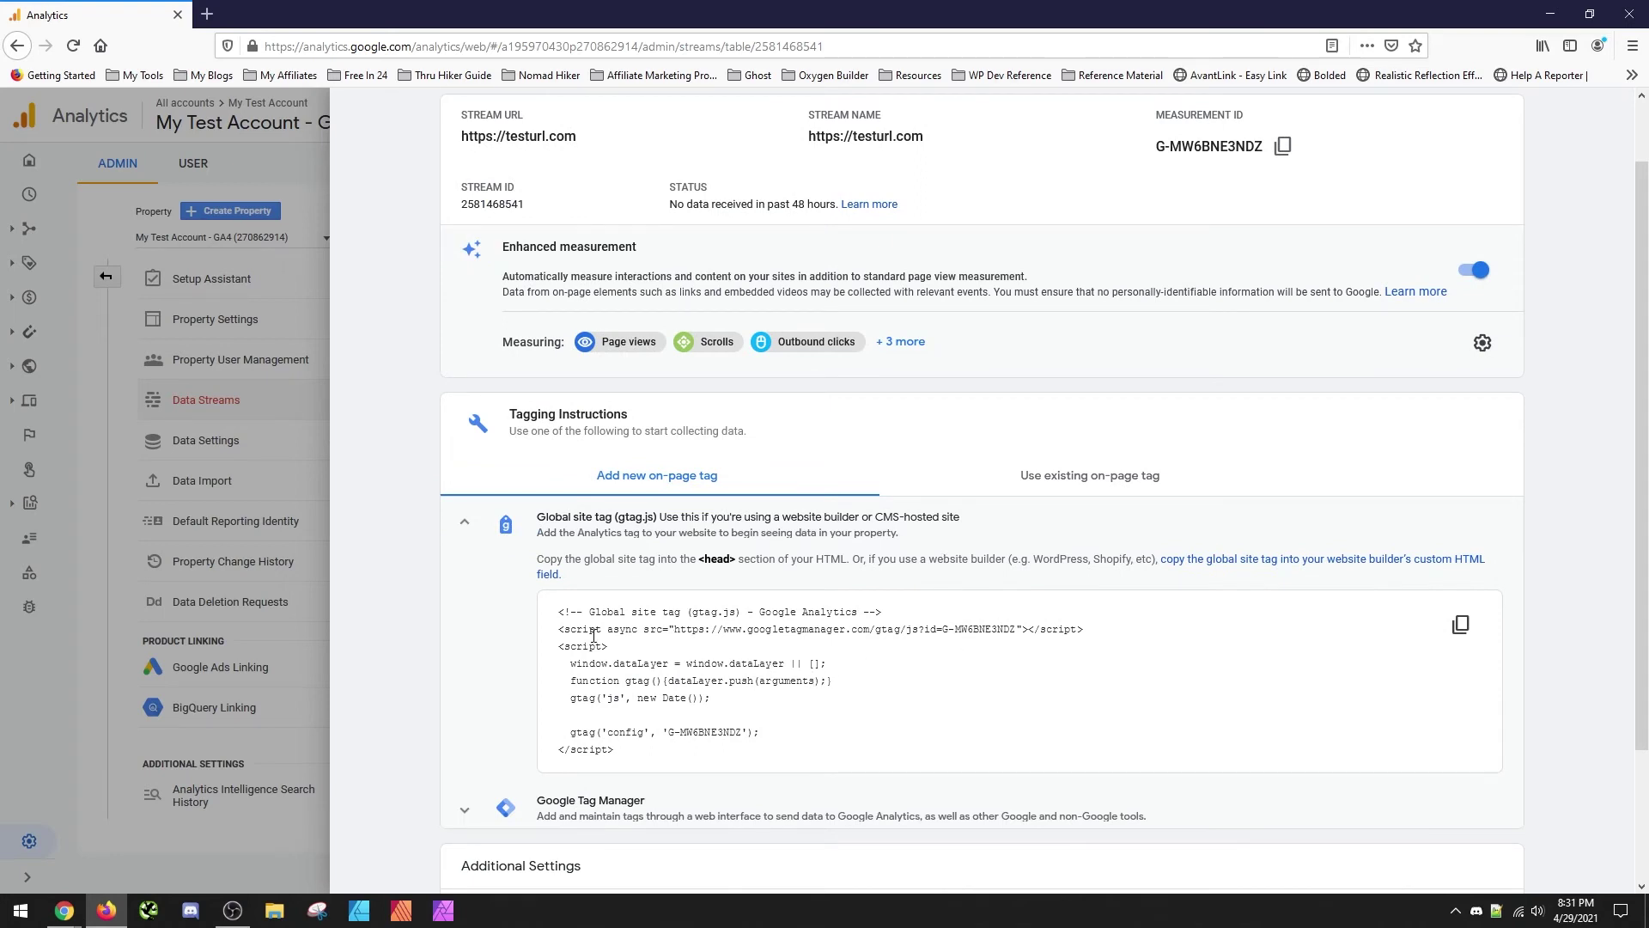
drag(662, 756, 556, 616)
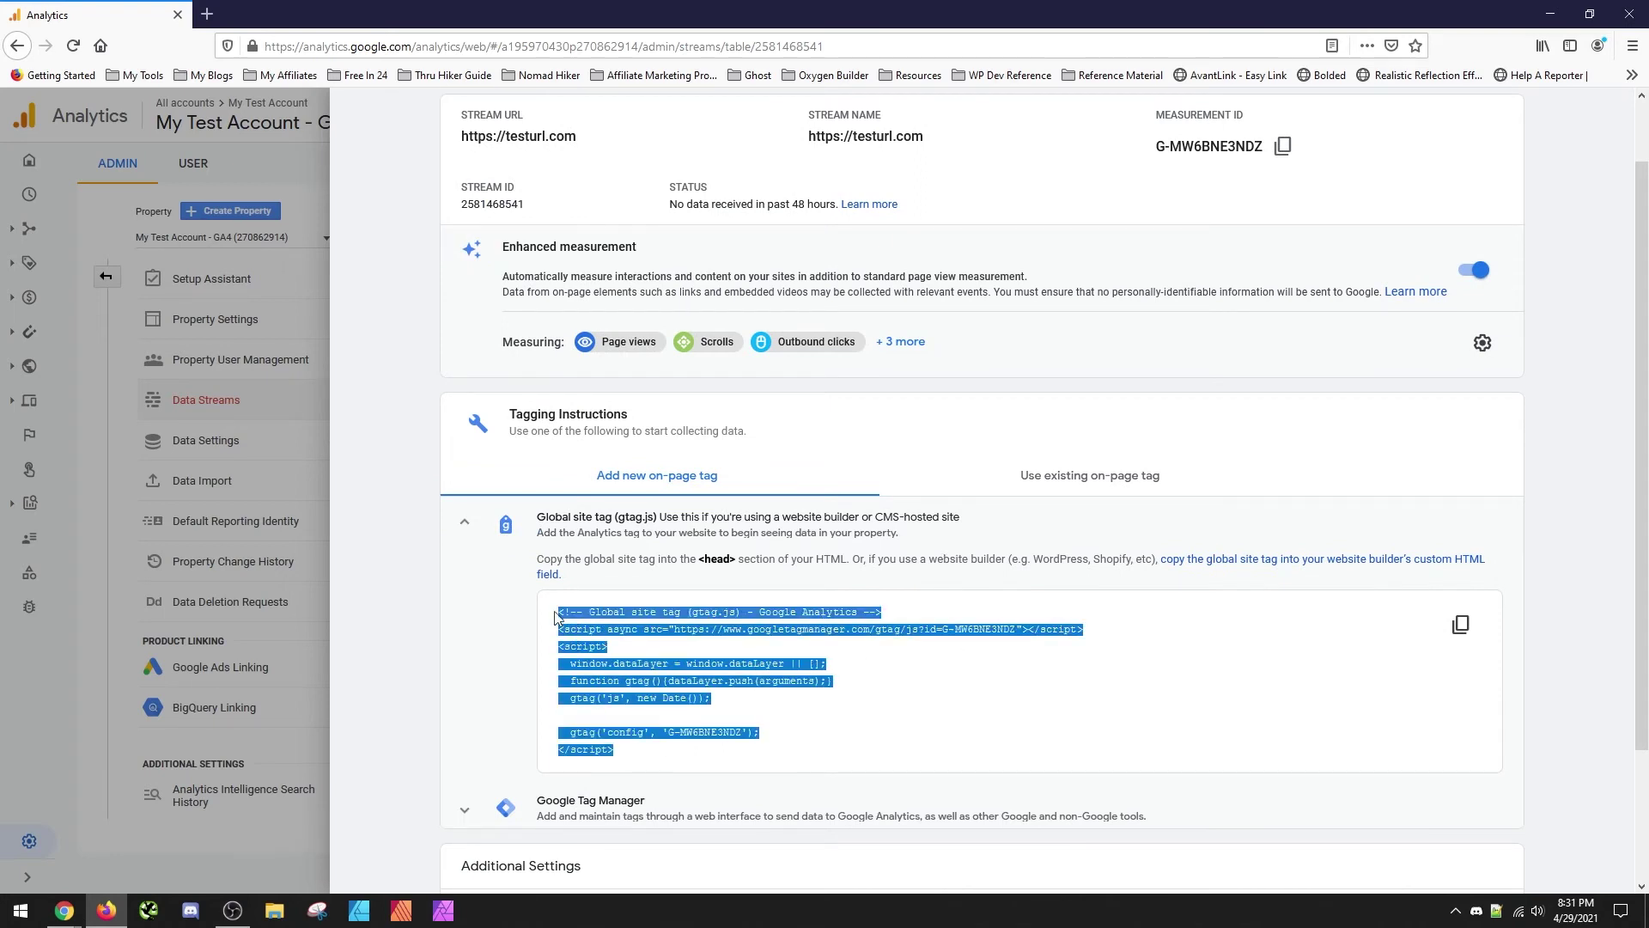
click(612, 704)
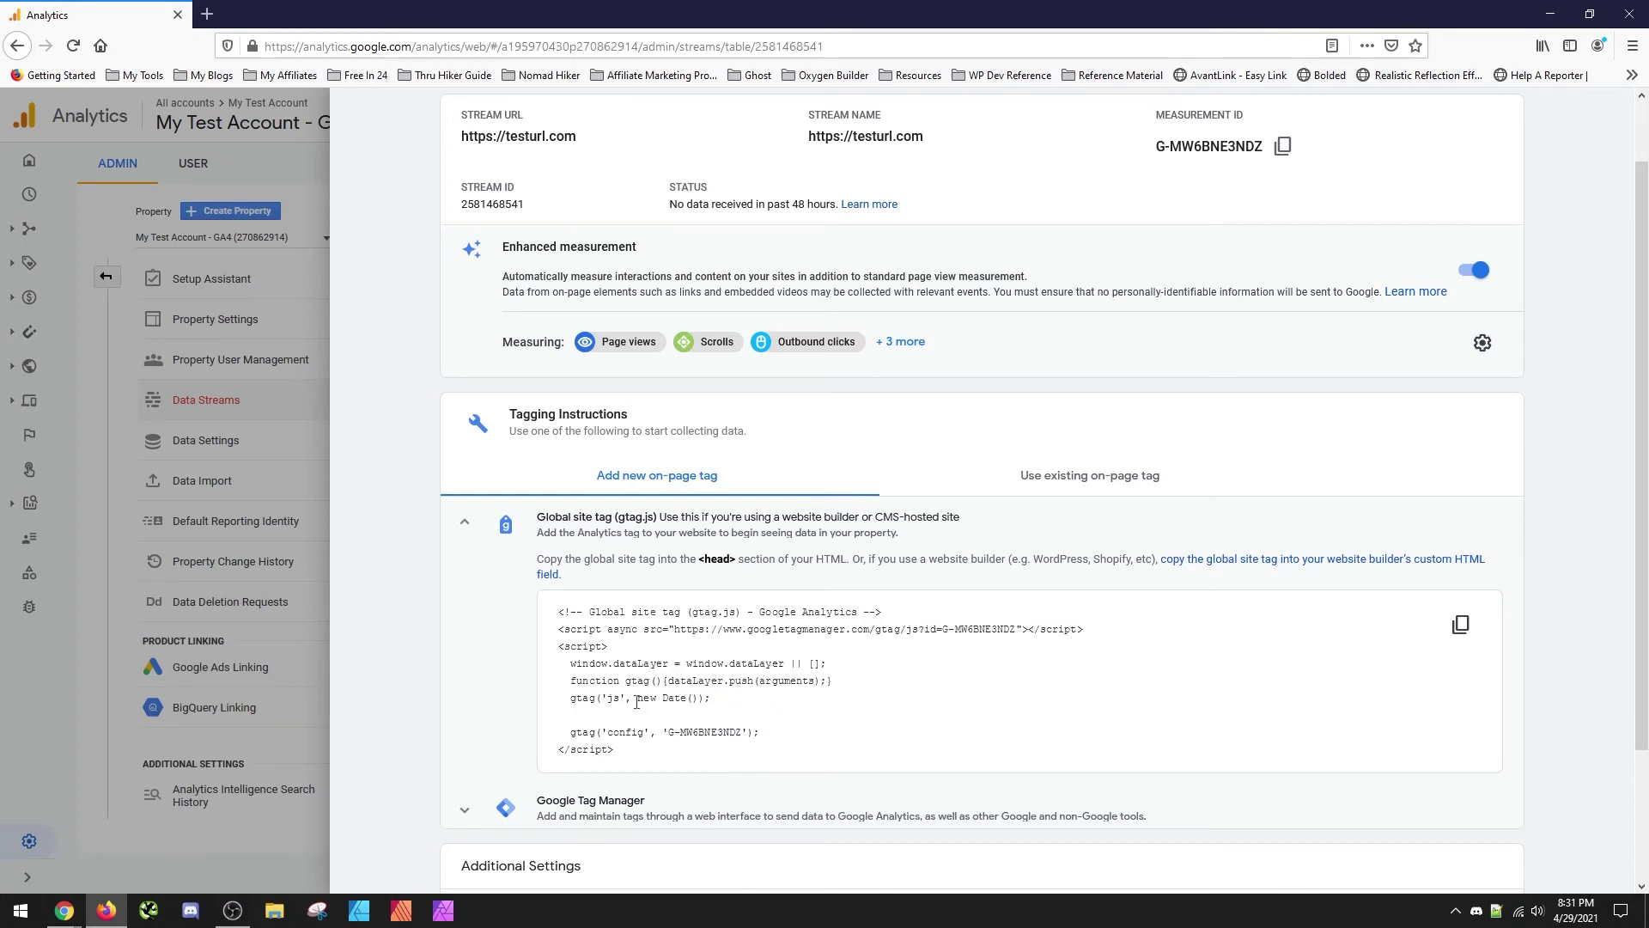
click(1462, 626)
drag(675, 746, 569, 614)
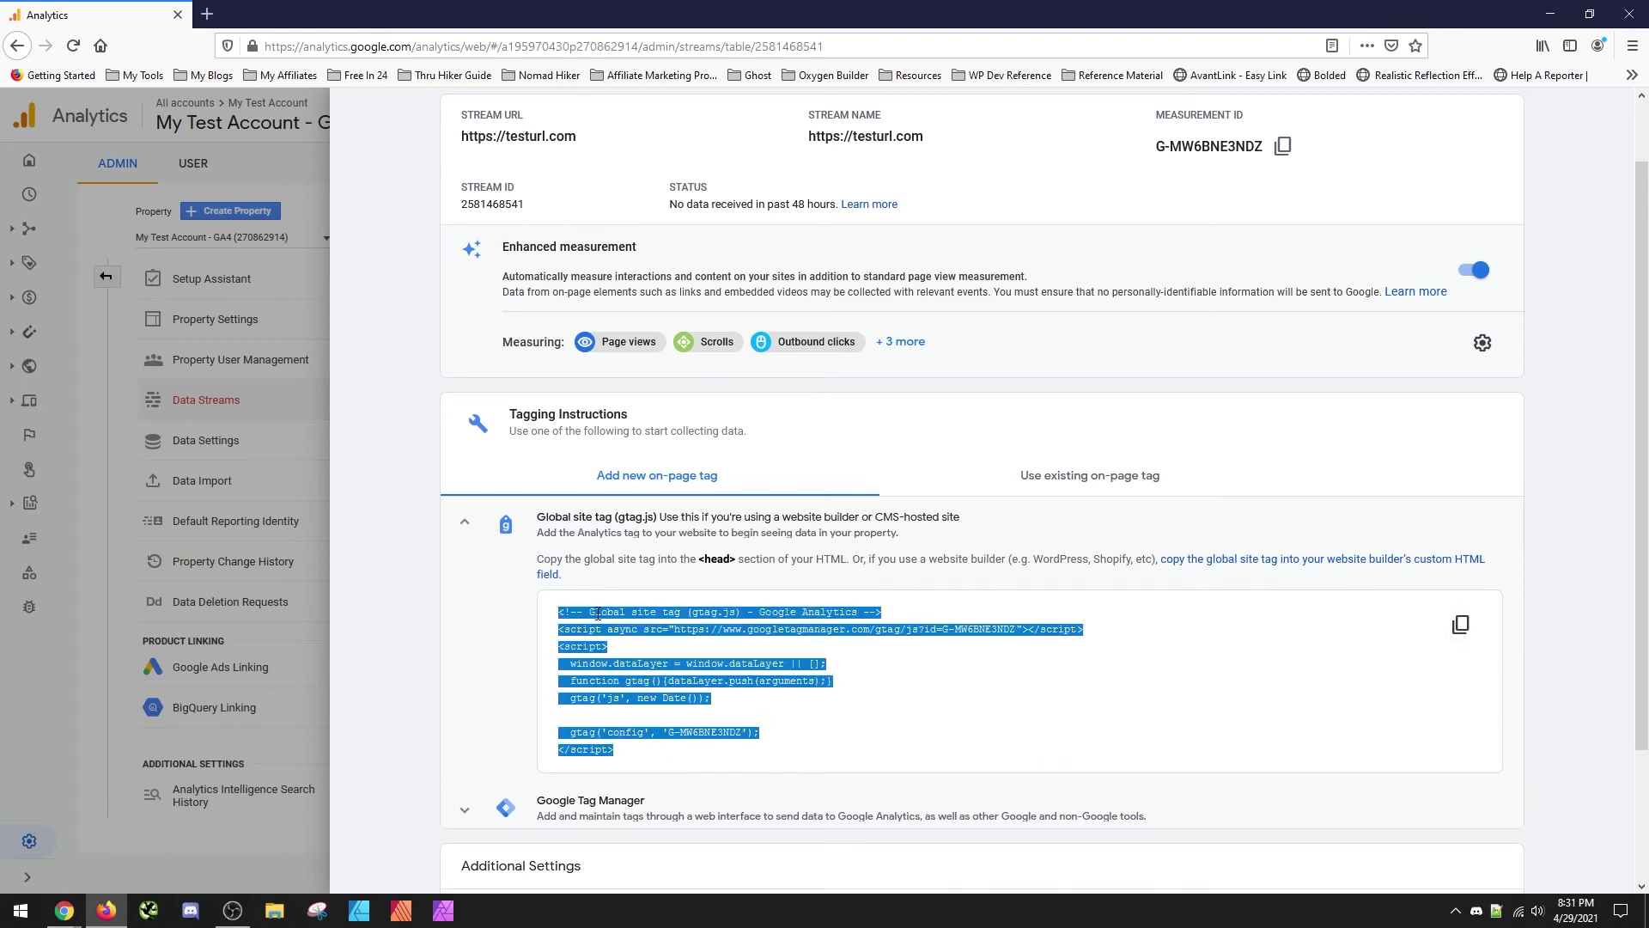
right_click(598, 614)
click(622, 630)
click(833, 611)
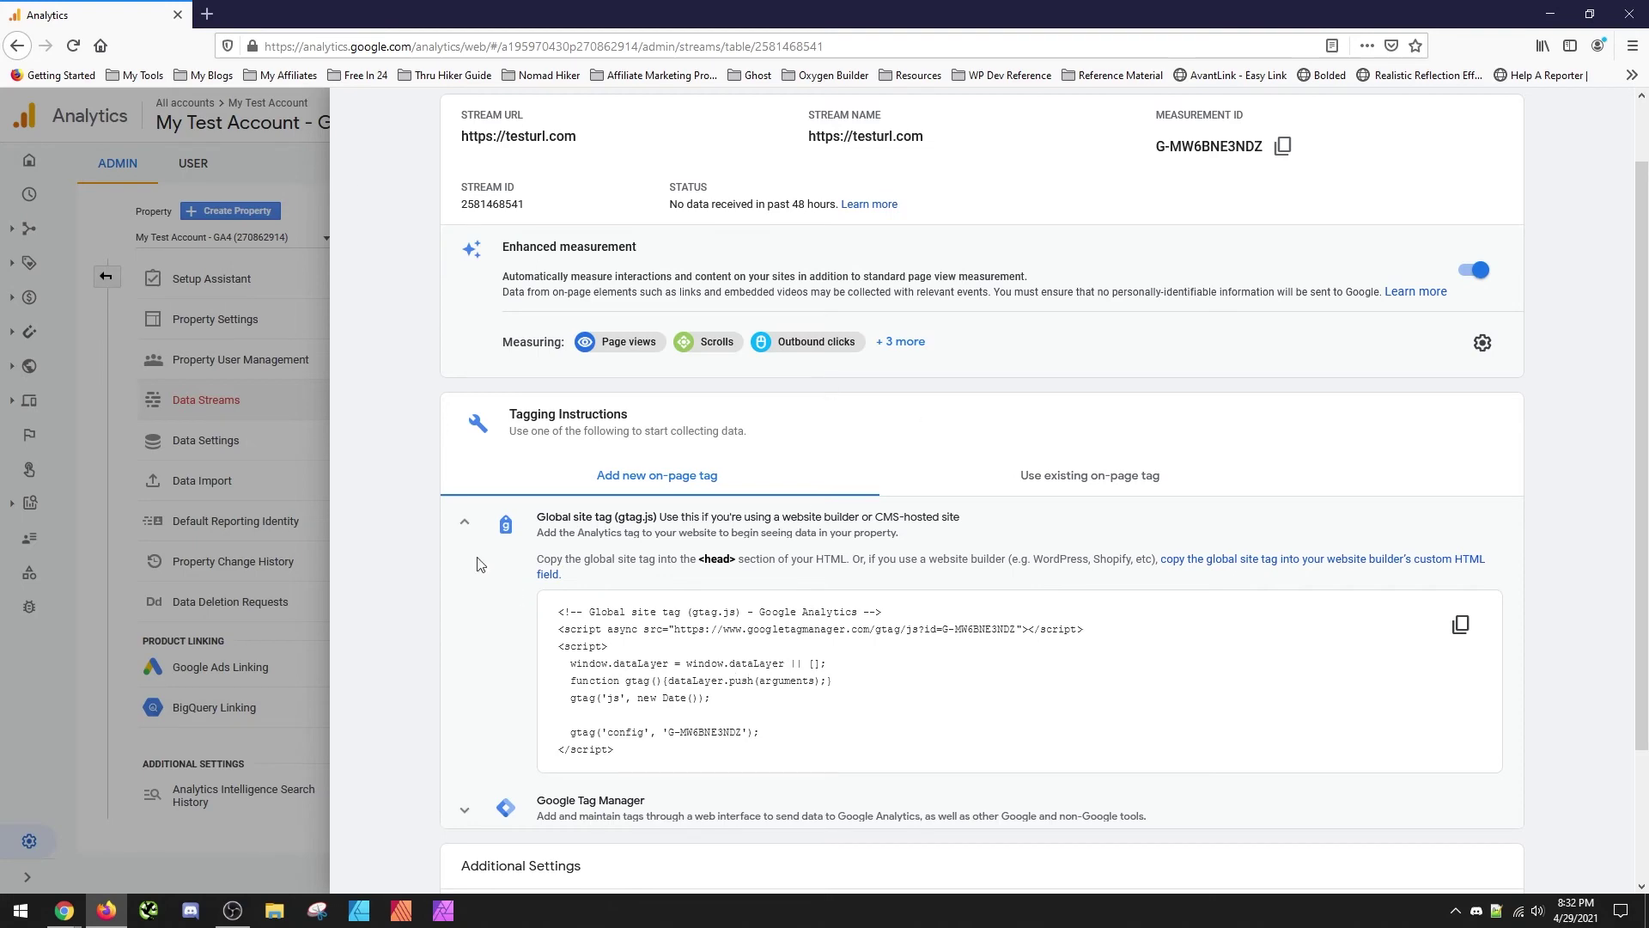
Close the web stream details and switch from the GA4 property to My Test Account's Universal Analytics property
click(311, 164)
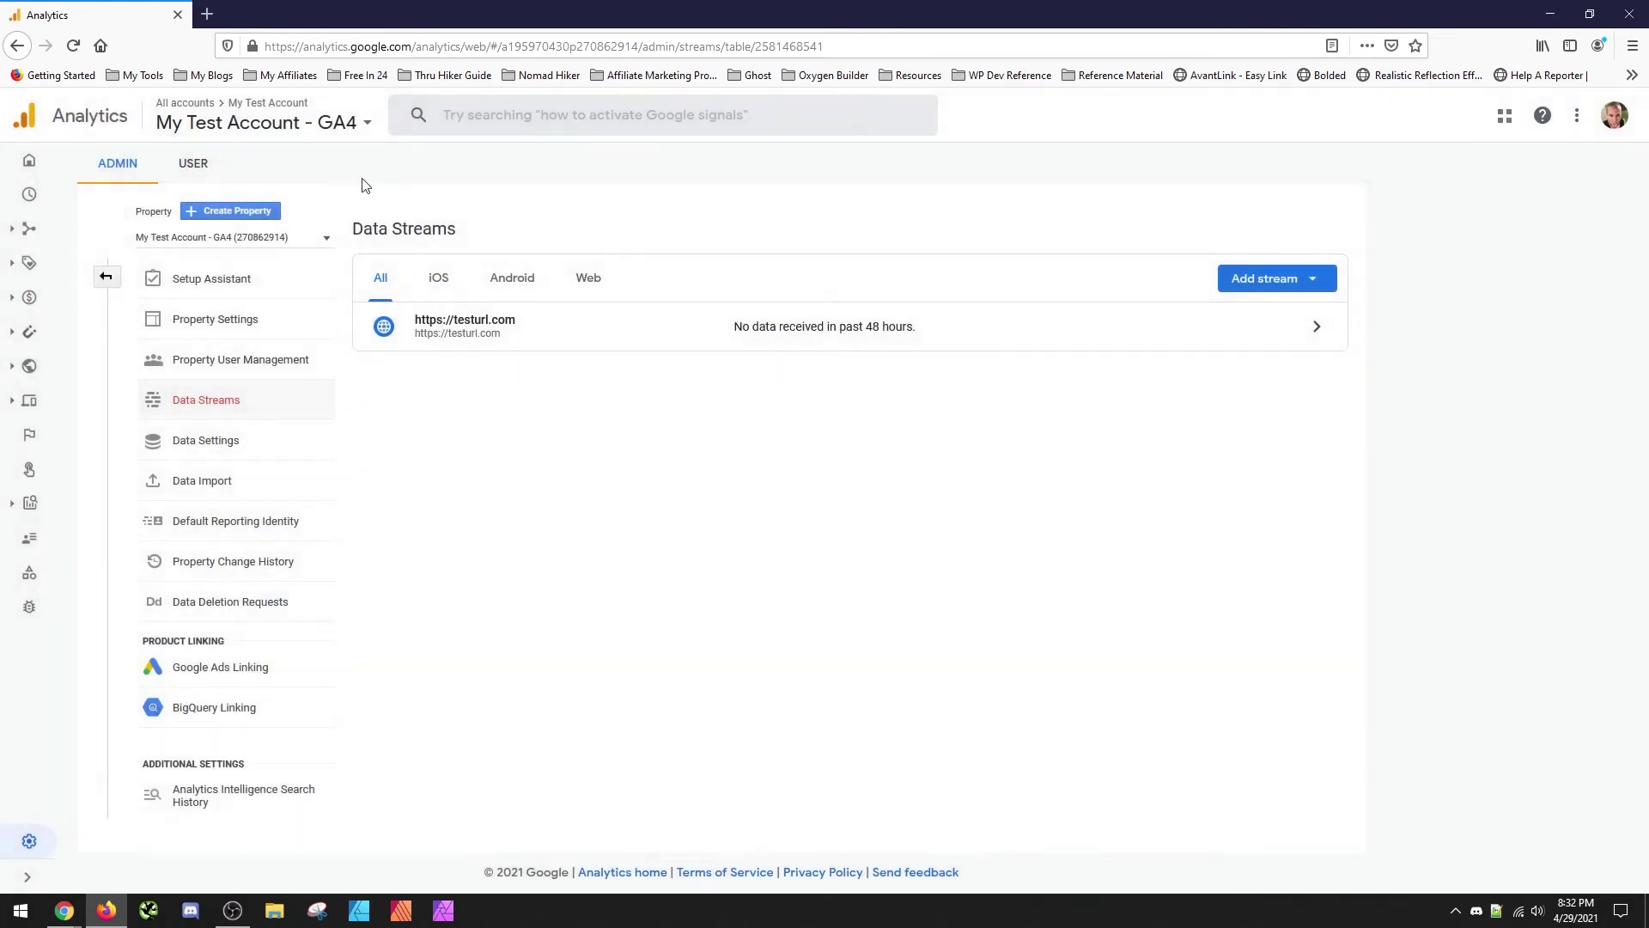
click(249, 246)
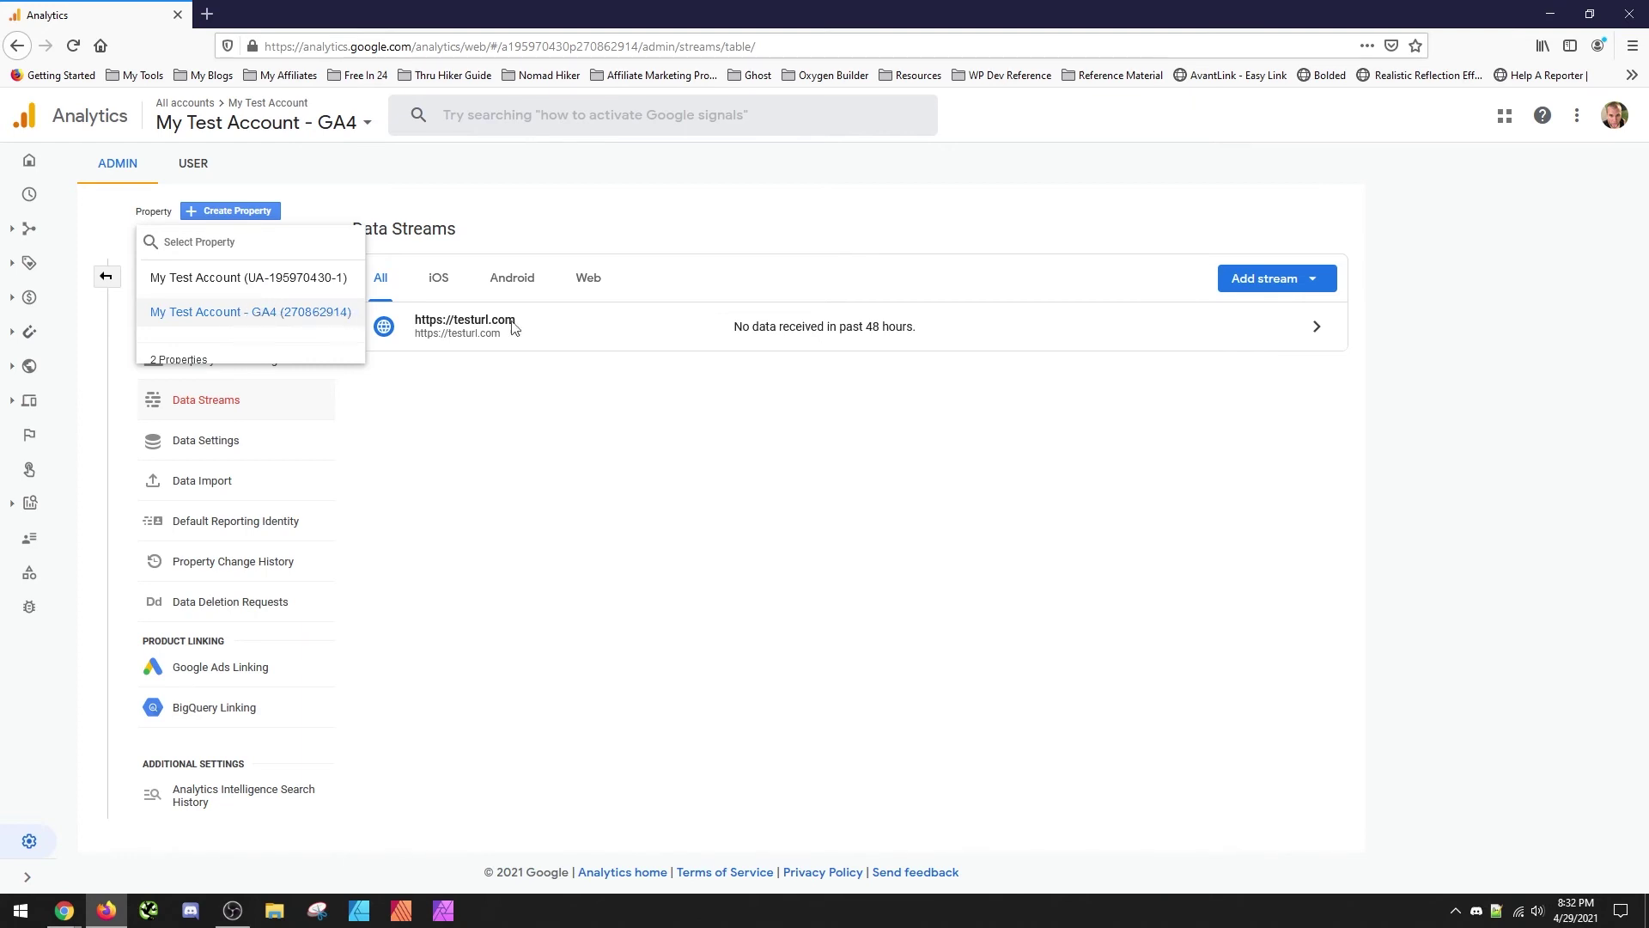
click(289, 284)
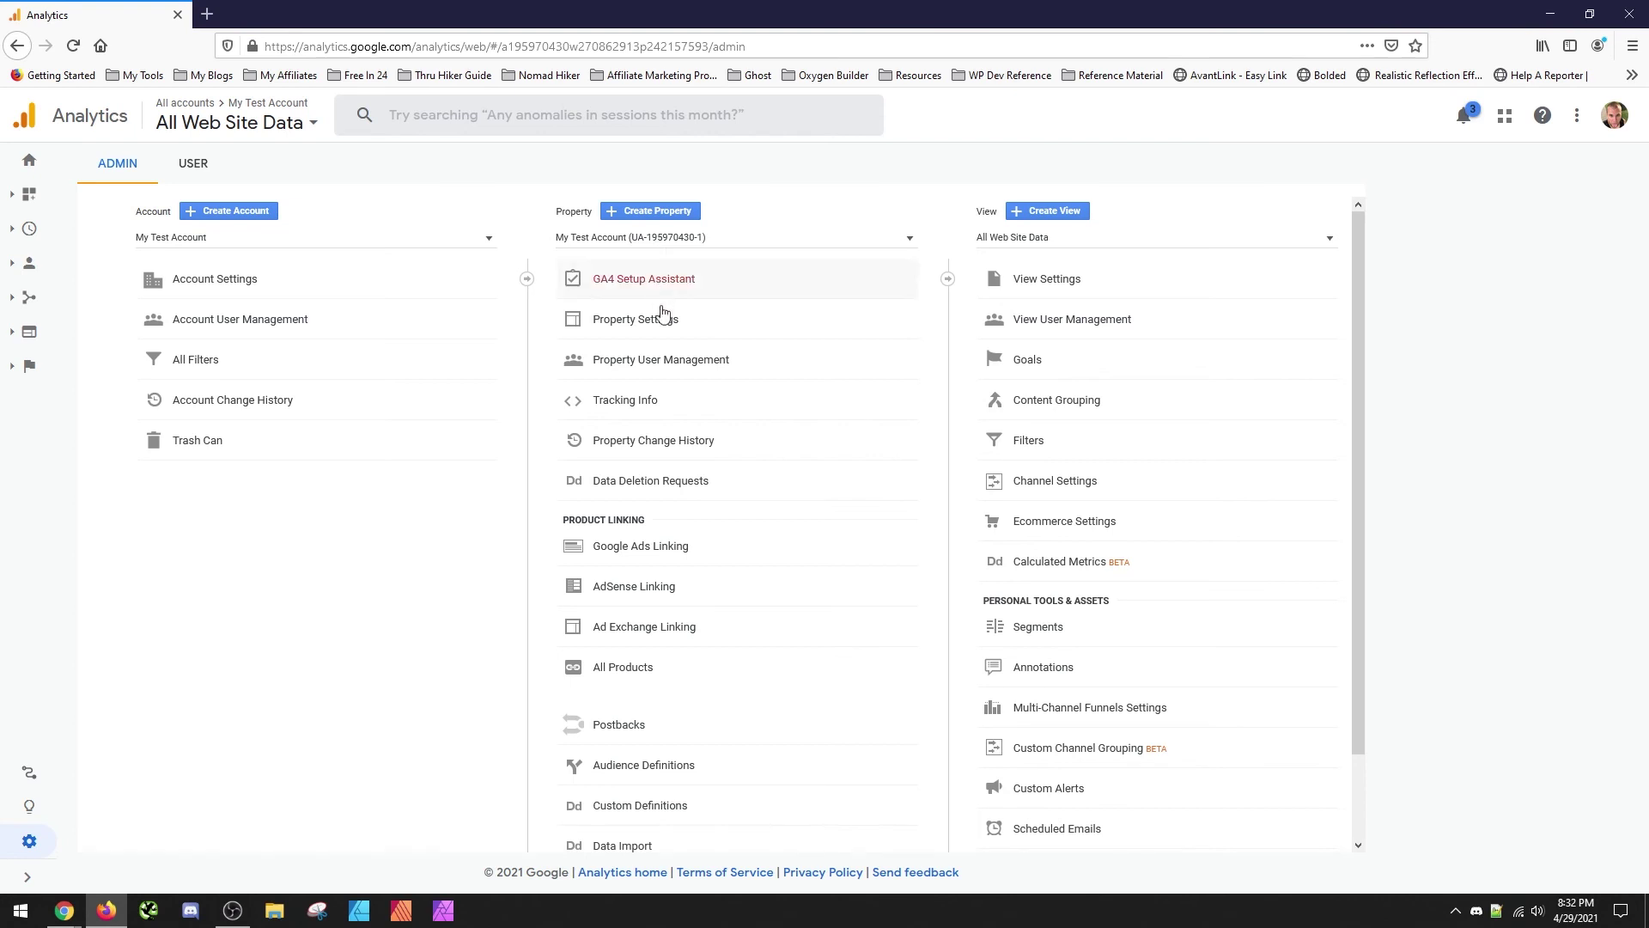
Open the Universal Analytics property's tracking code page and select the tracking ID
click(628, 409)
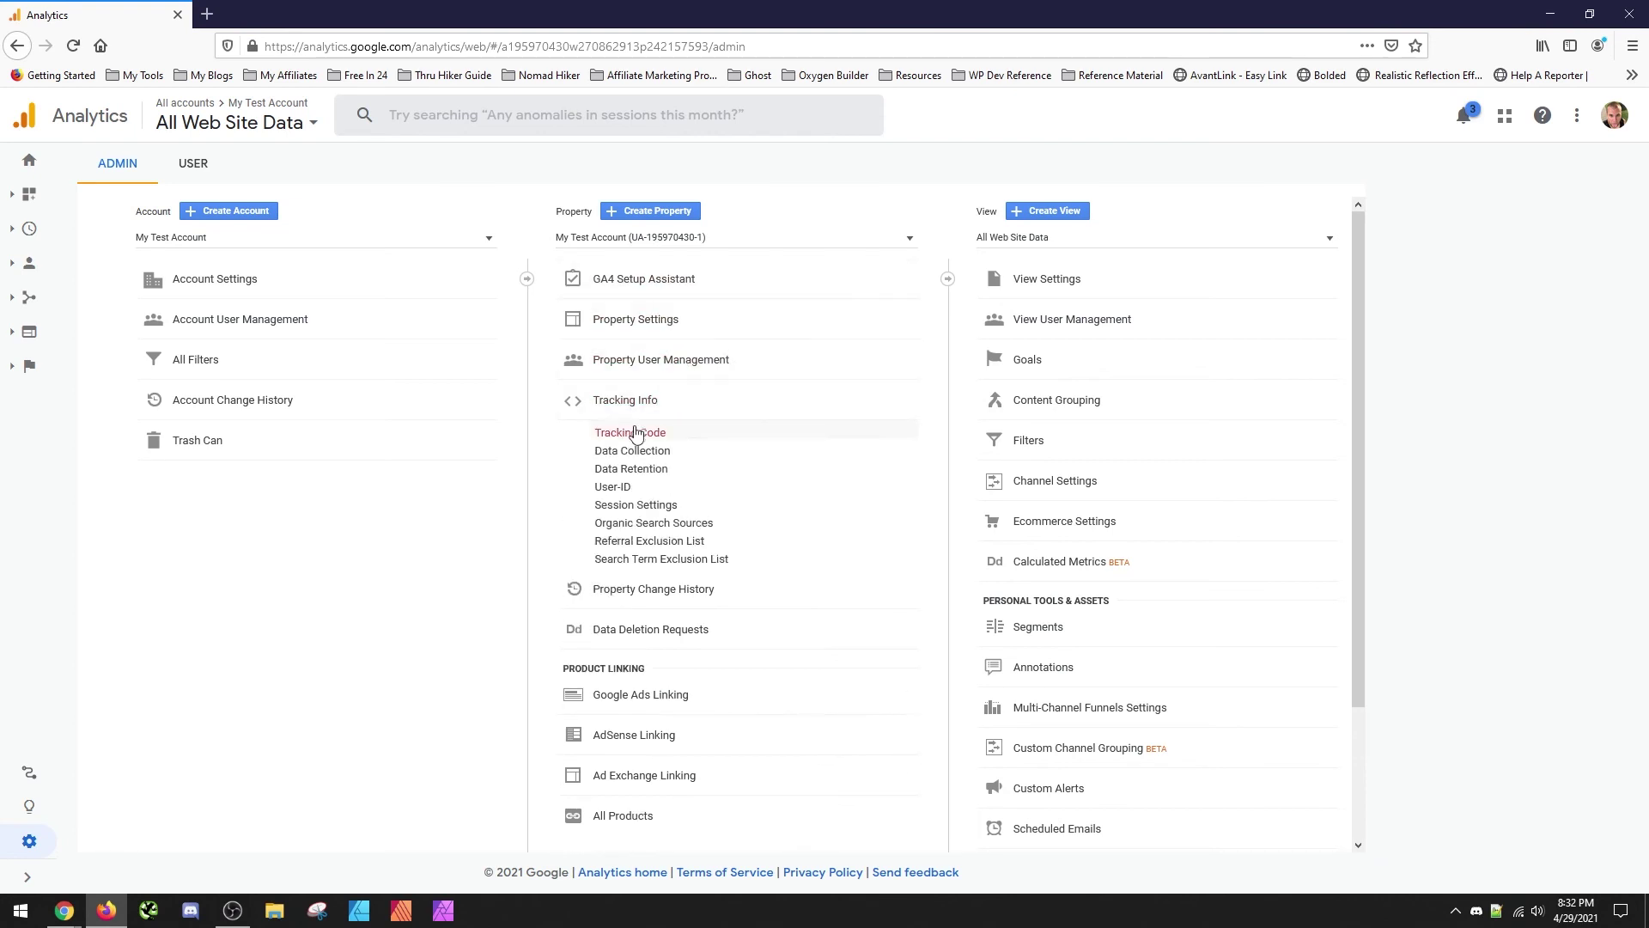
click(631, 432)
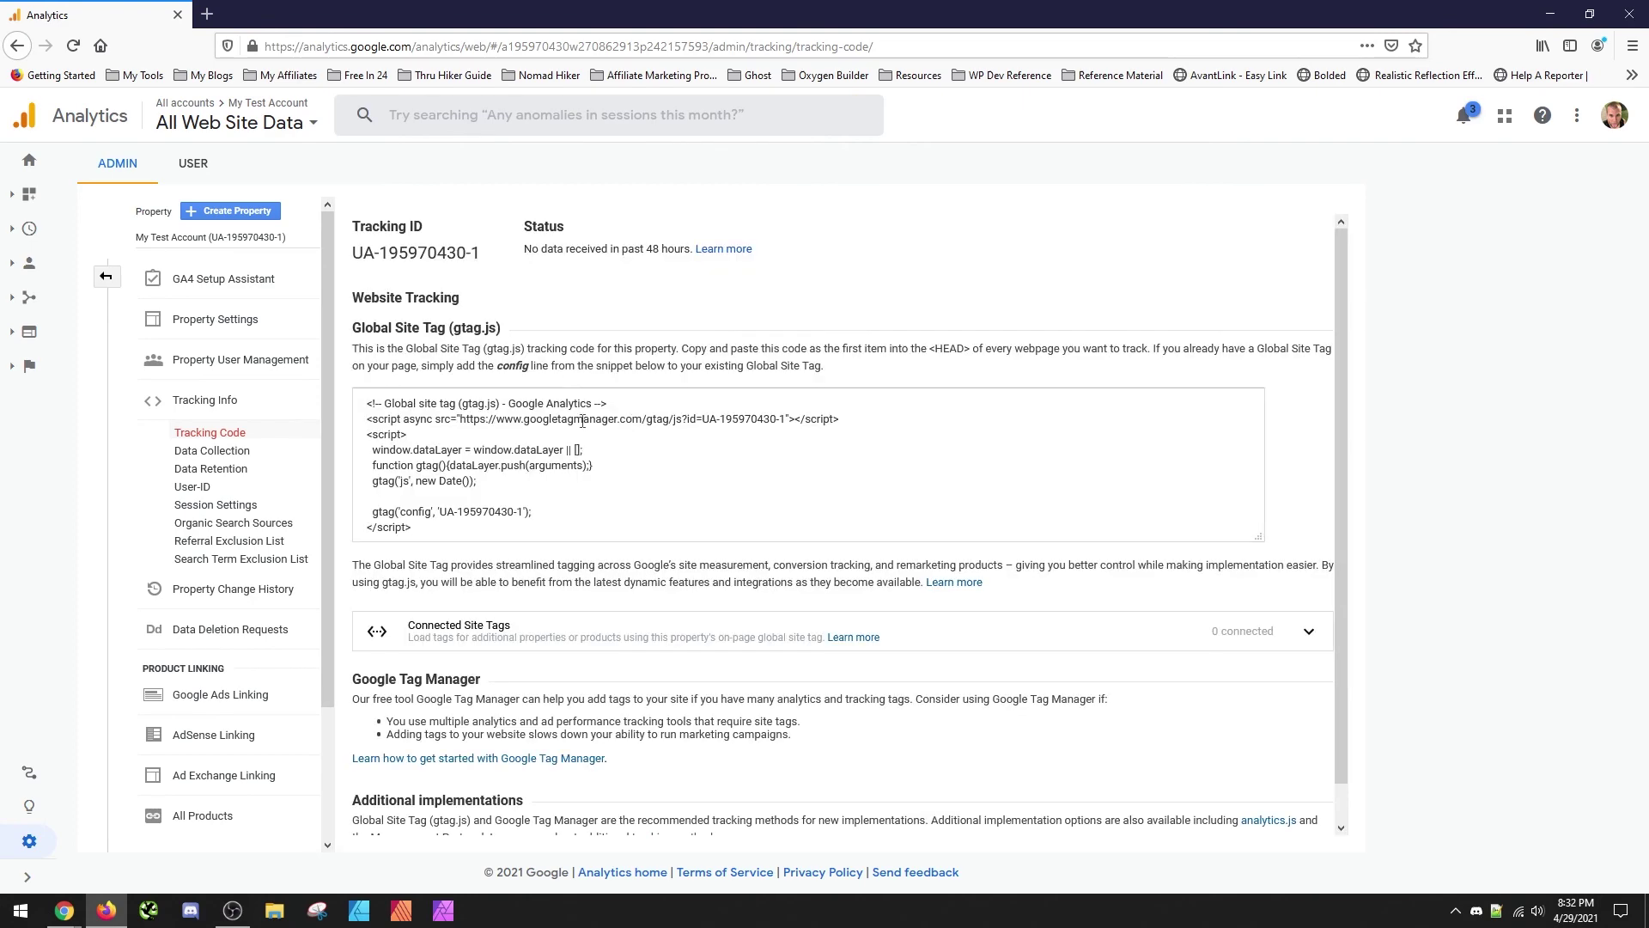
click(476, 431)
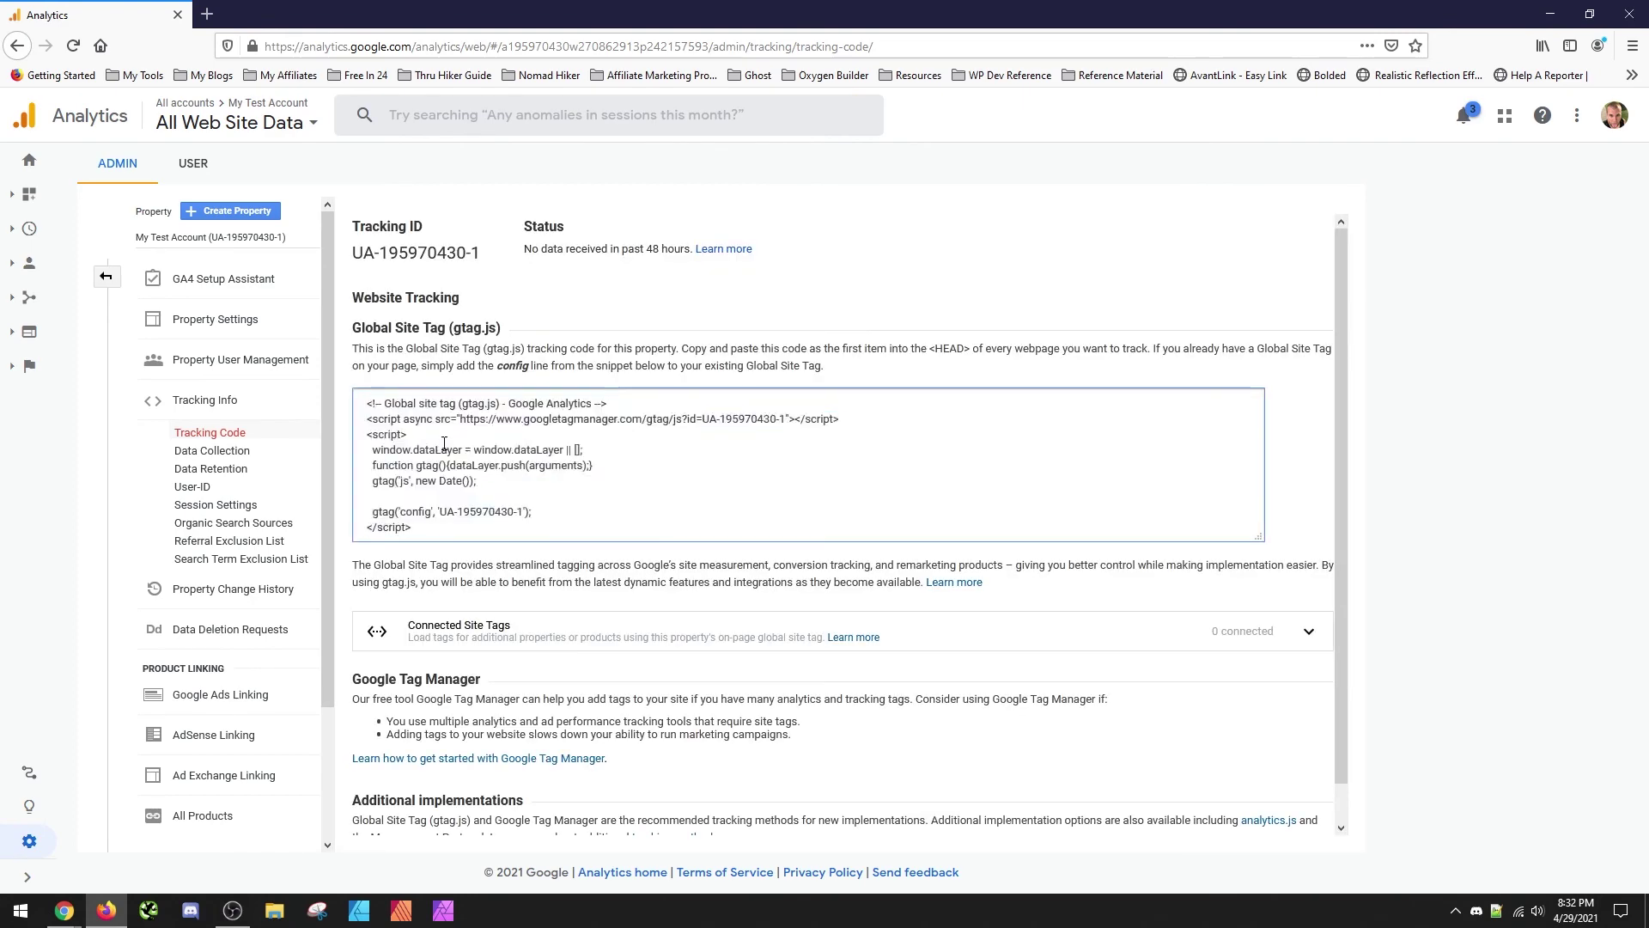
click(556, 365)
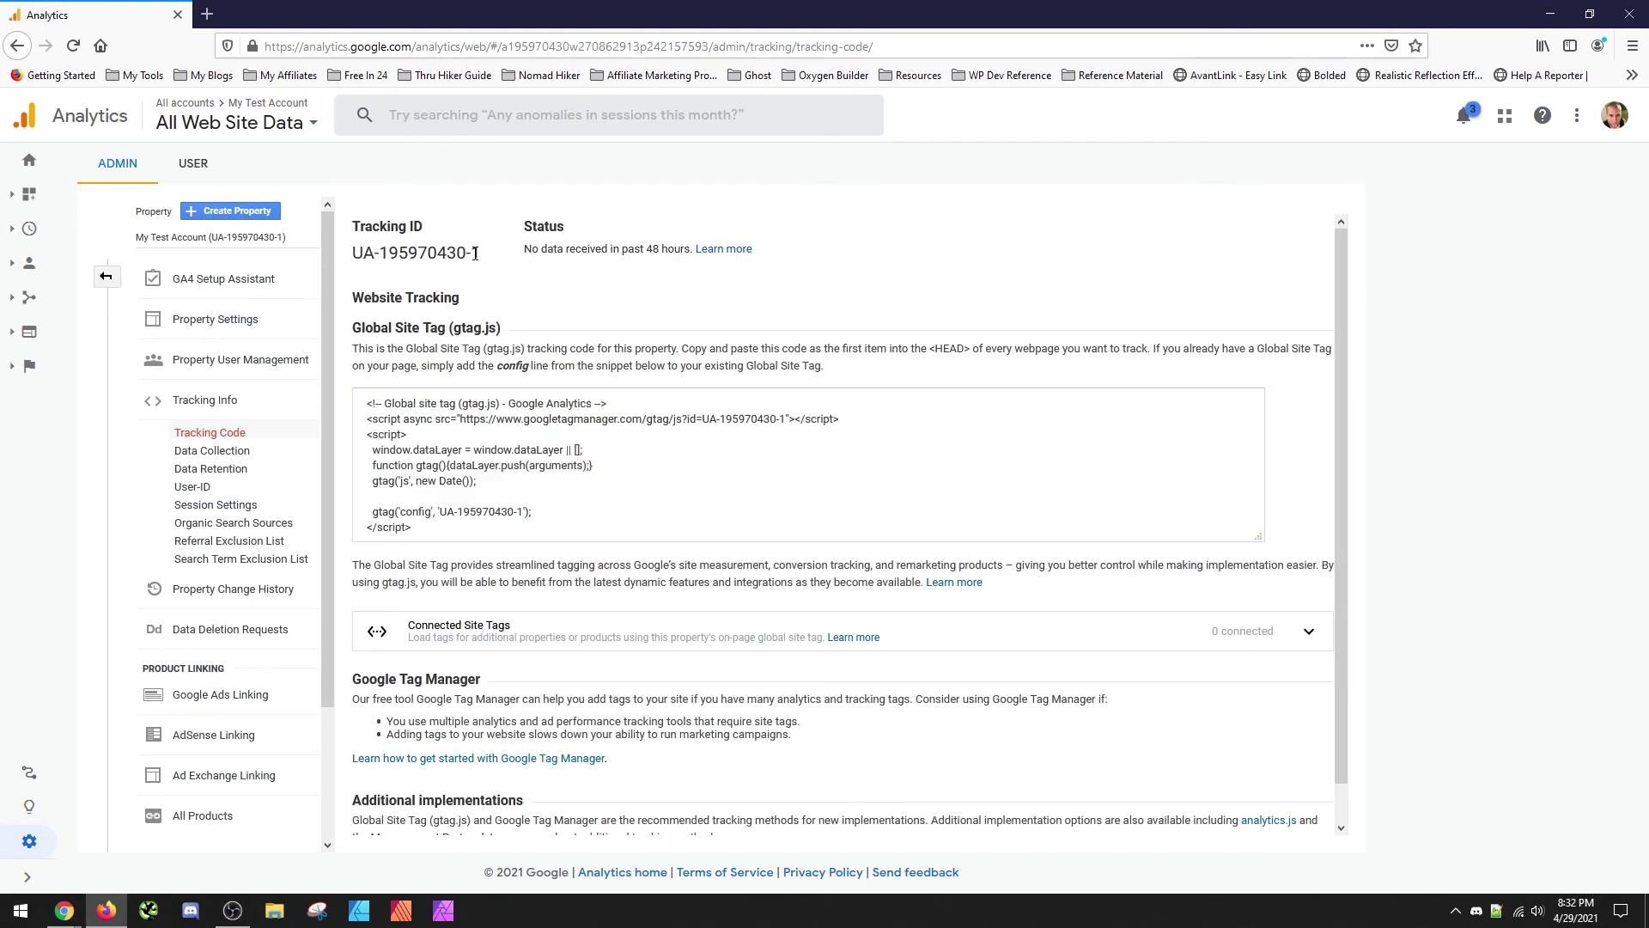
mouse_move(475, 255)
mouse_down()
mouse_move(351, 252)
mouse_move(482, 243)
mouse_up()
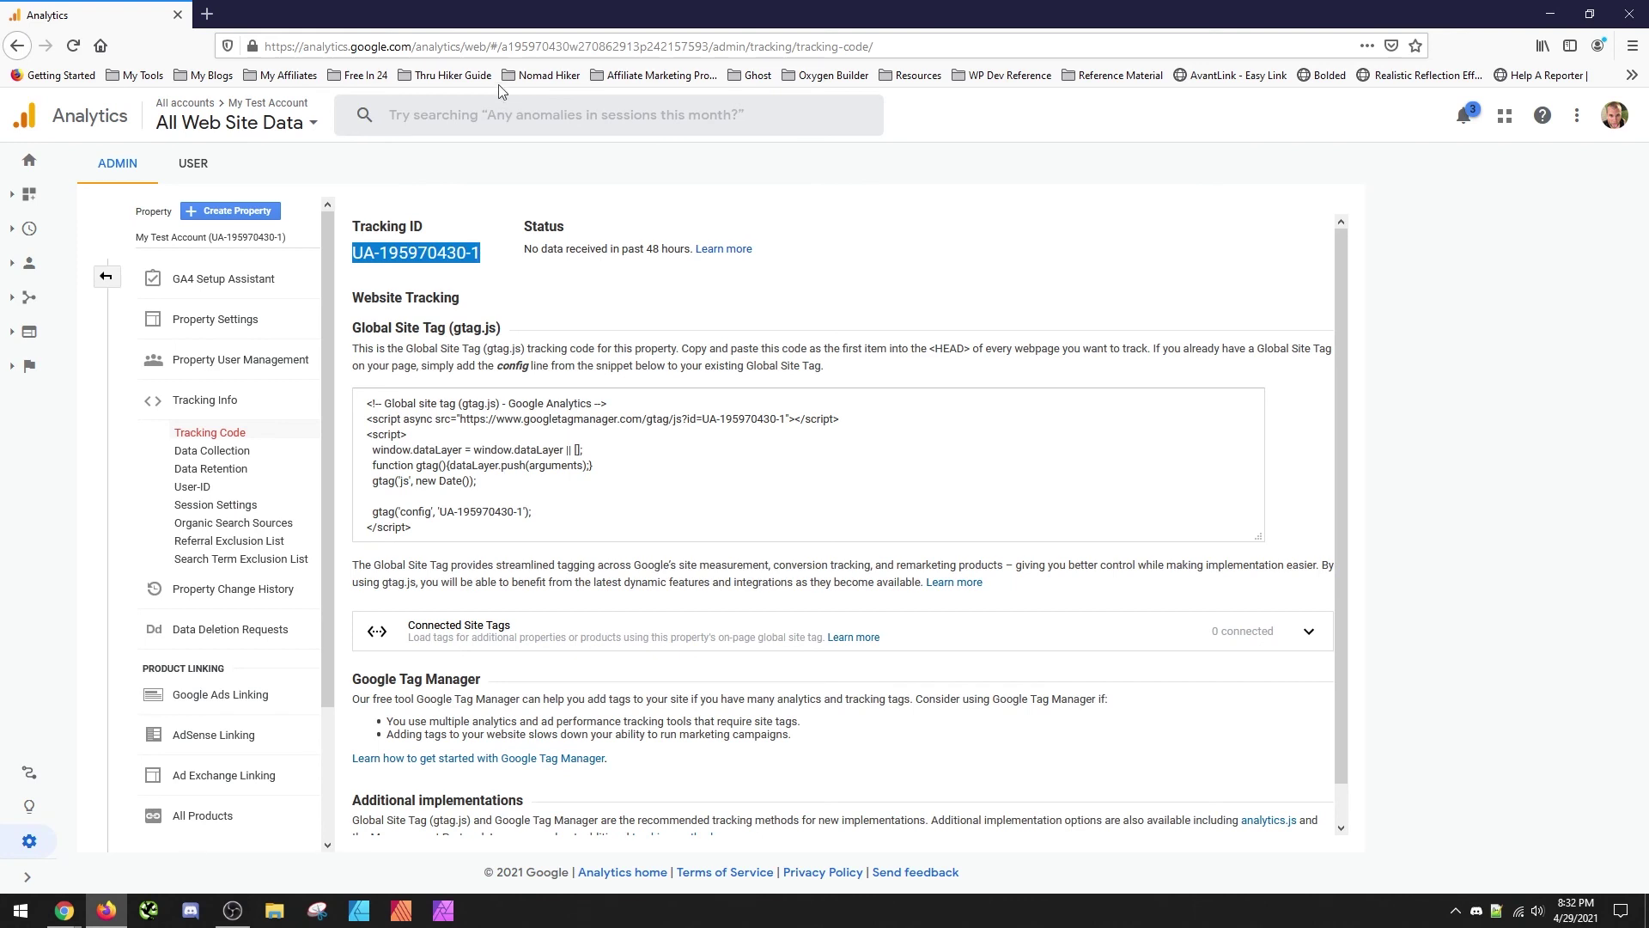
Copy the complete Global Site Tag (gtag.js) snippet of the Universal Analytics property
click(566, 397)
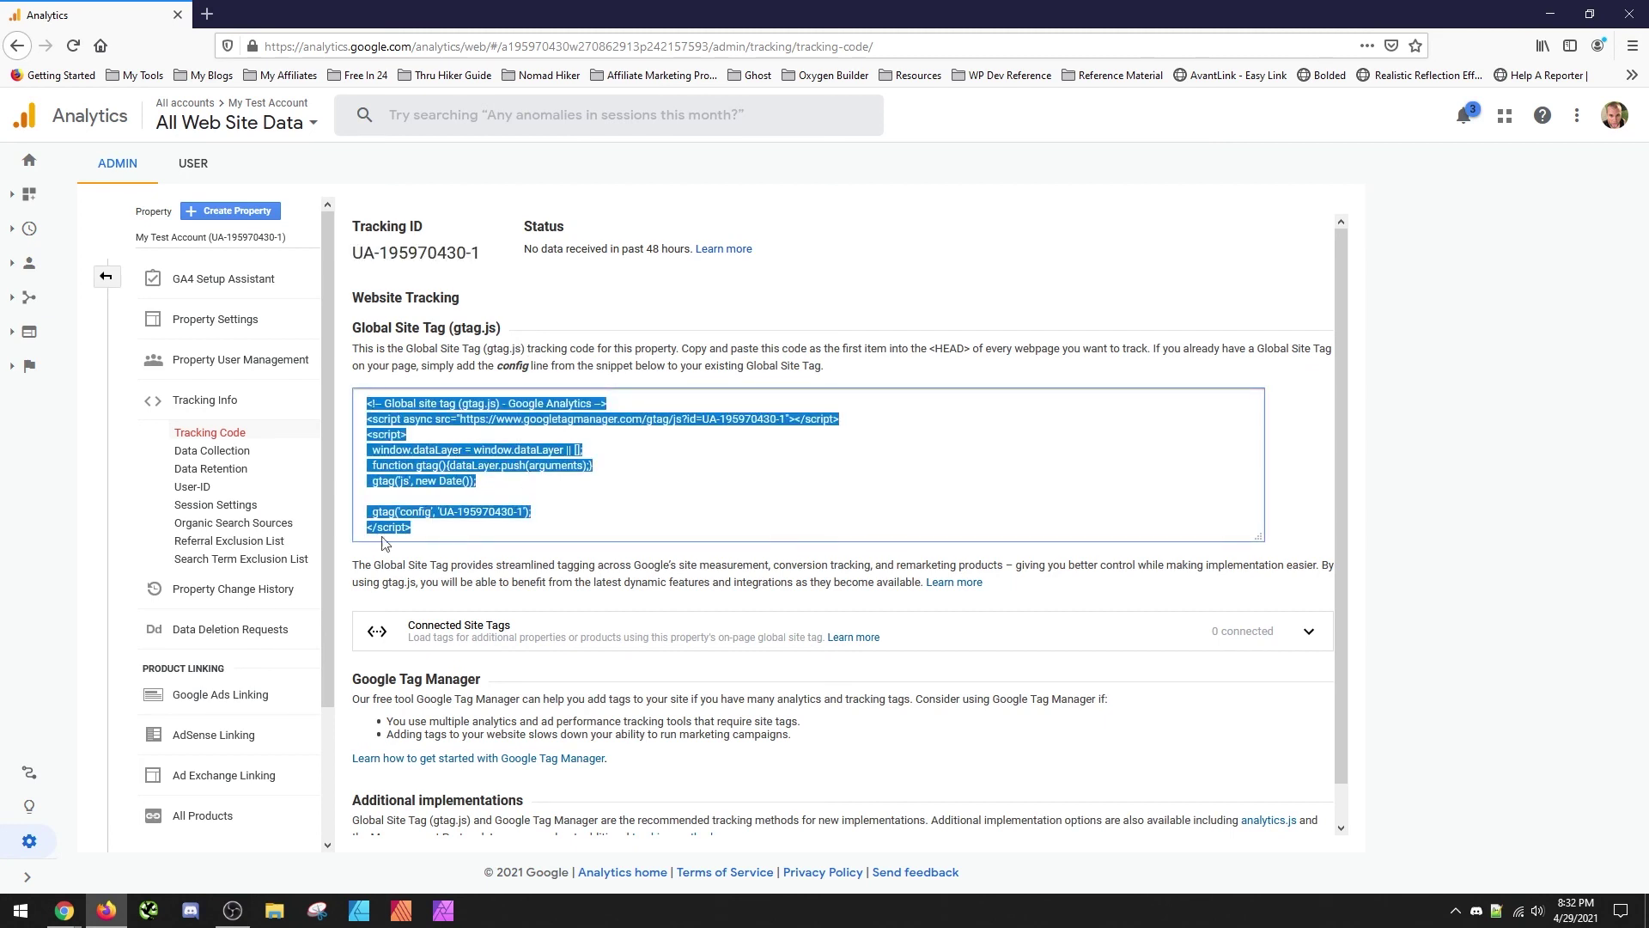
right_click(404, 464)
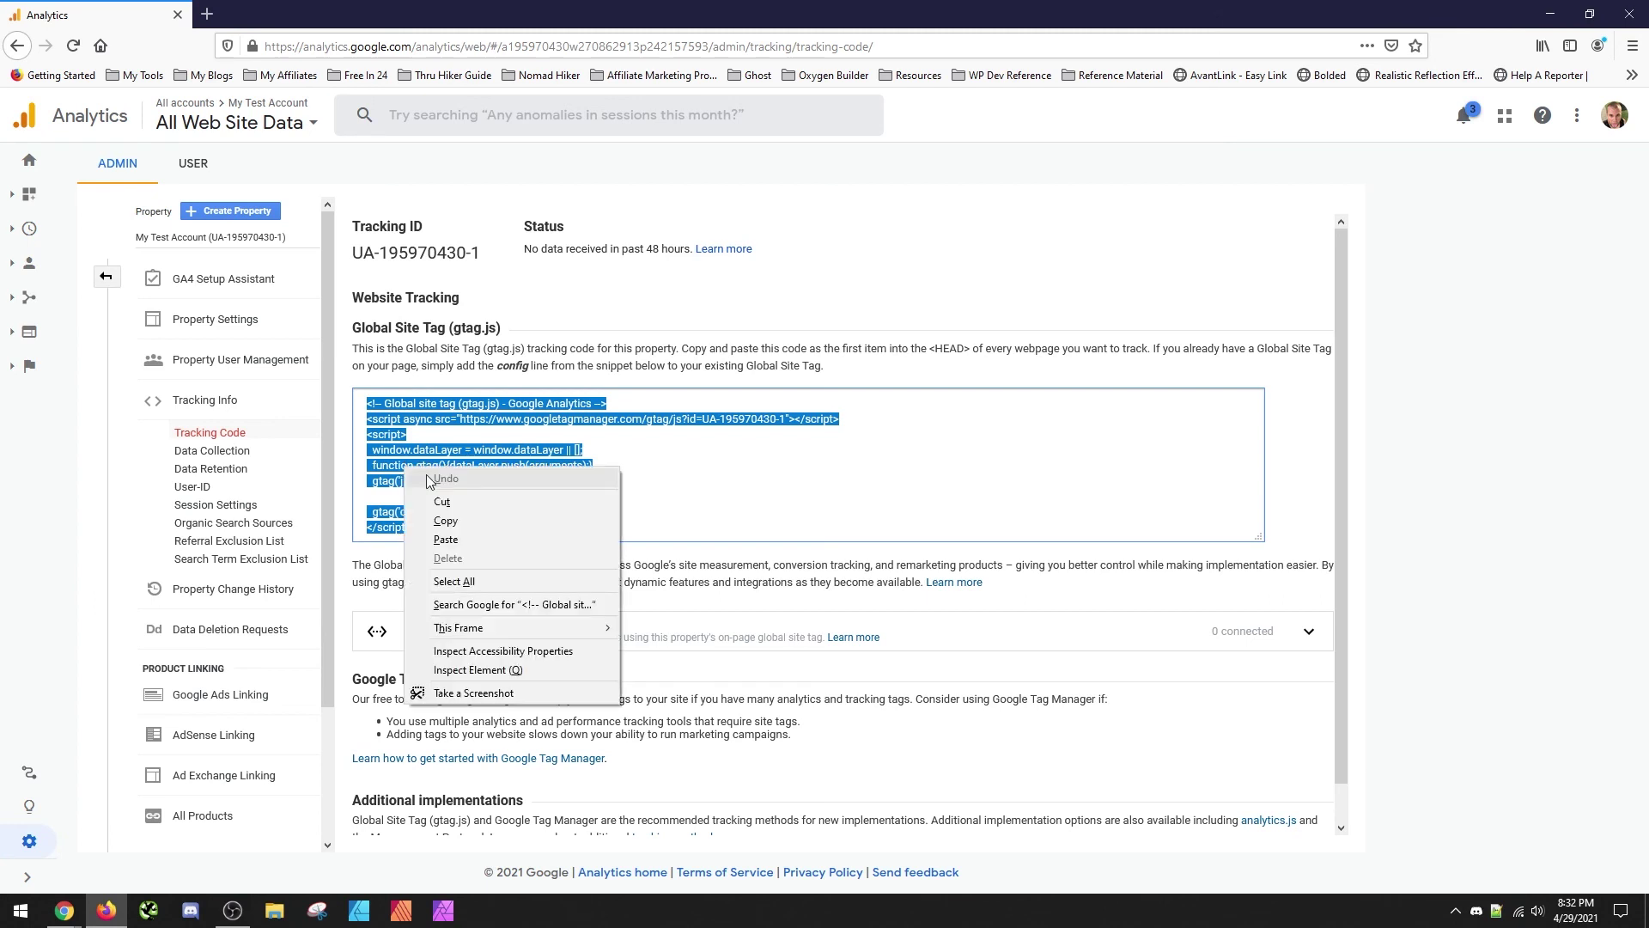
click(434, 527)
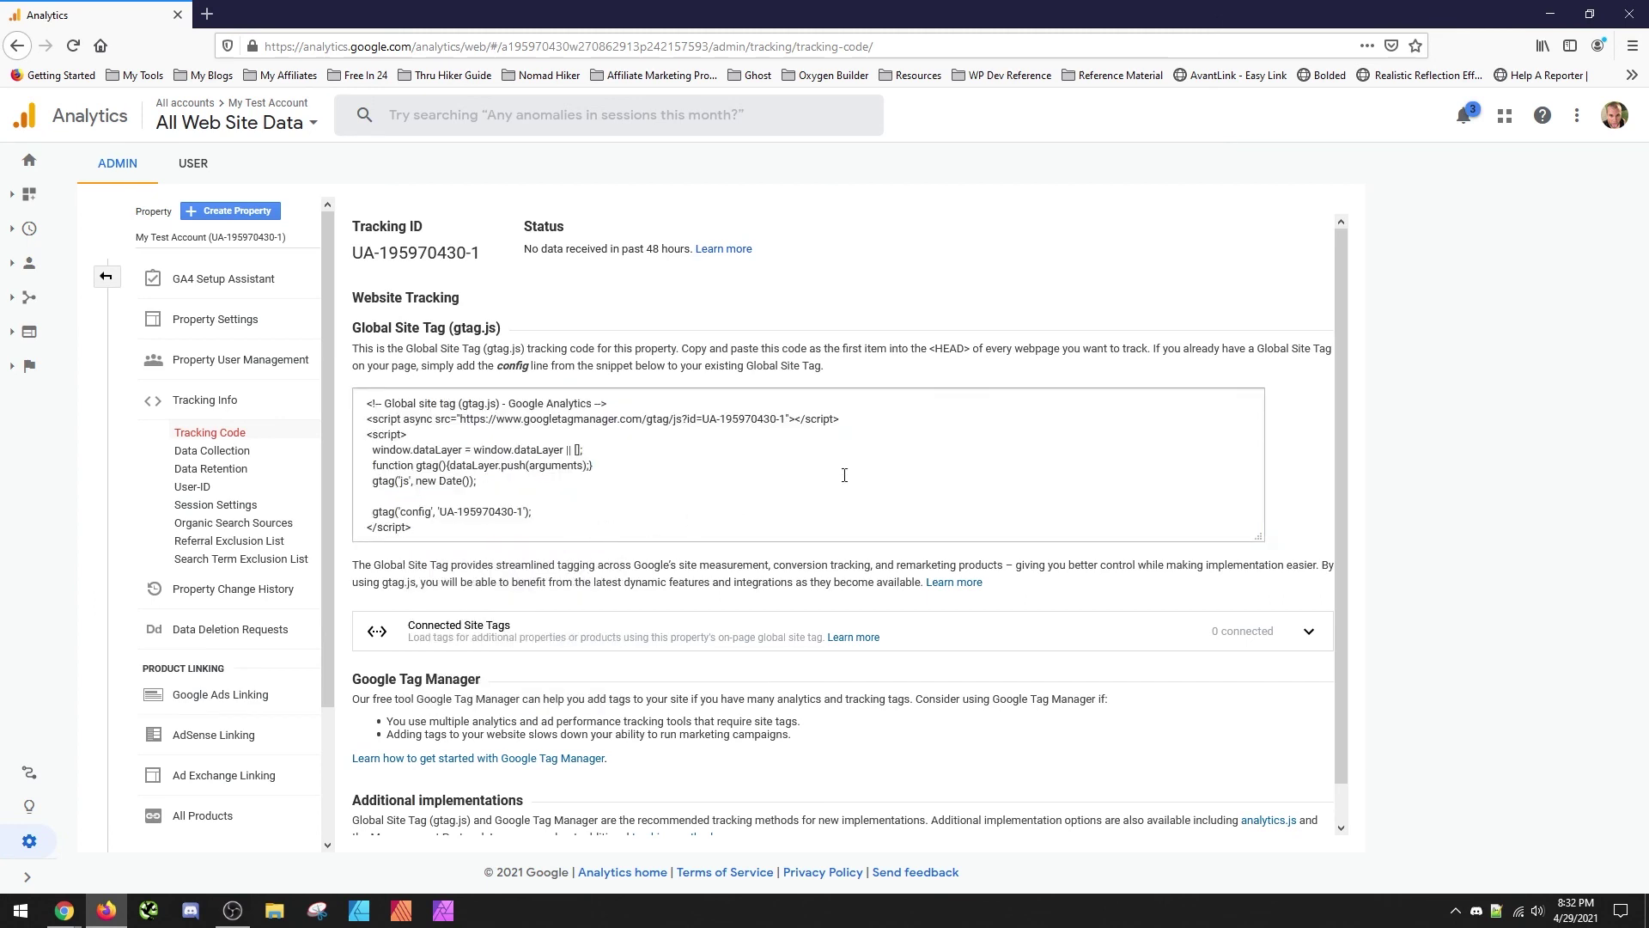